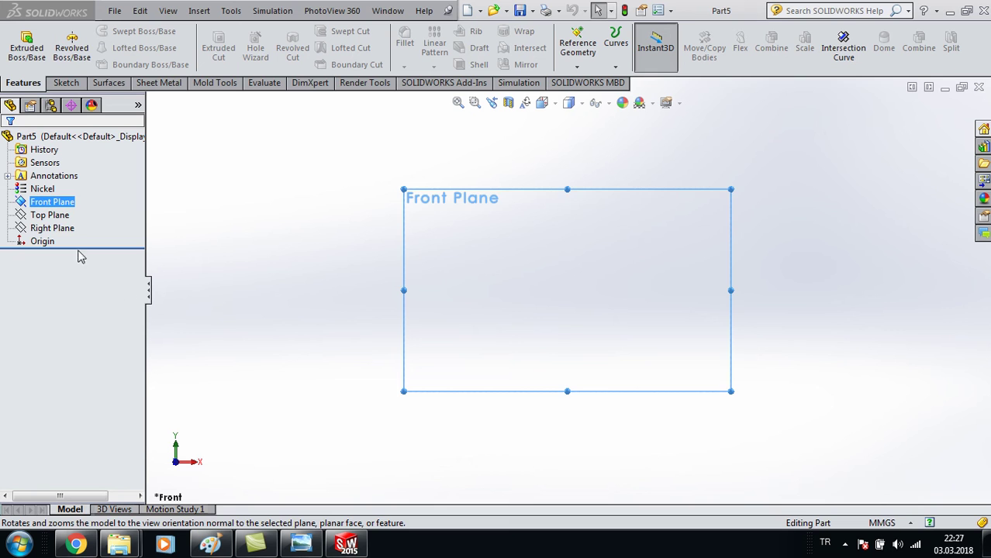
Start a sketch on the Front Plane and open the Sketch Picture file browser
ctrl+click(53, 216)
click(65, 209)
click(52, 202)
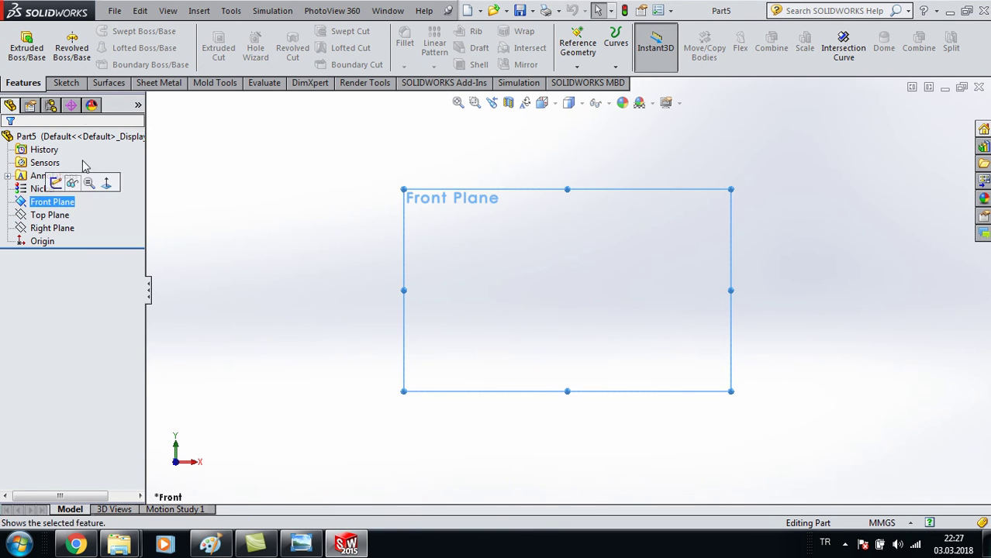
click(65, 83)
click(20, 40)
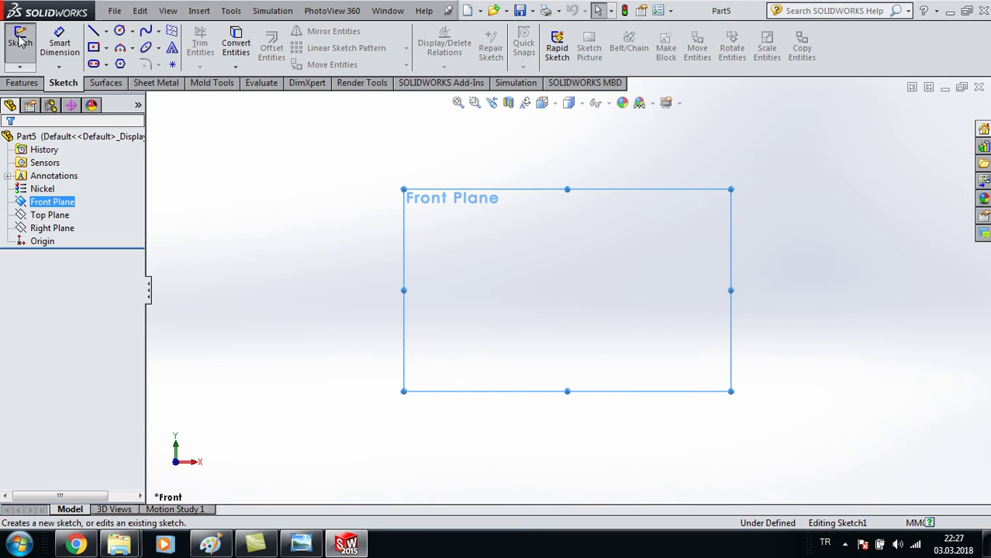
click(588, 48)
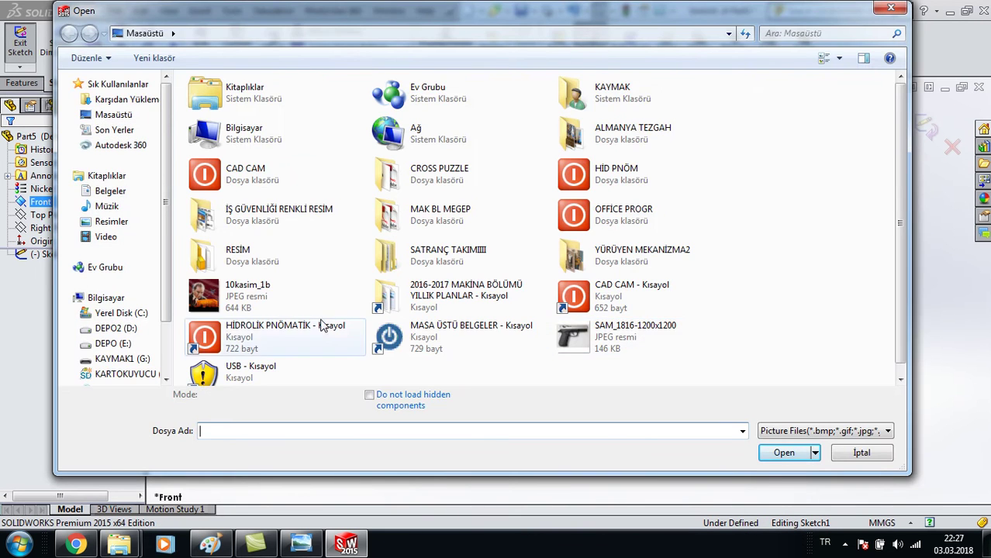
Insert 10kasim_1b.jpg as a 1169 × 1276 mm picture in Sketch1, then exit the sketch
click(256, 299)
click(785, 446)
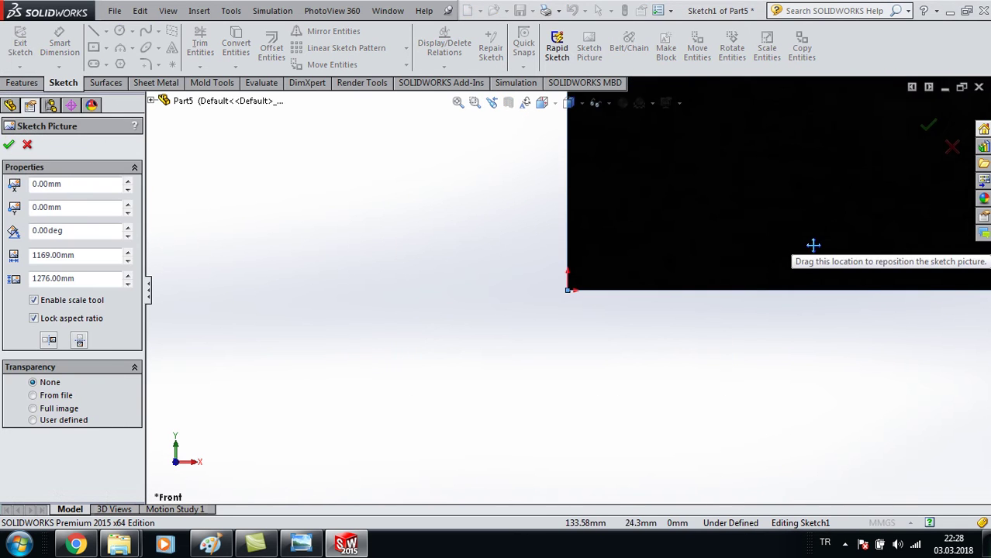
key(f)
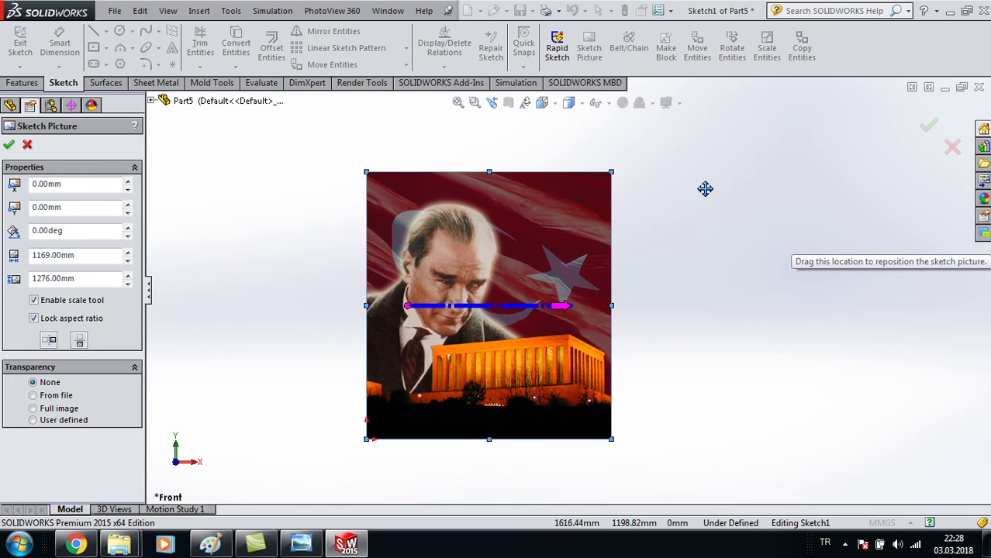
click(9, 144)
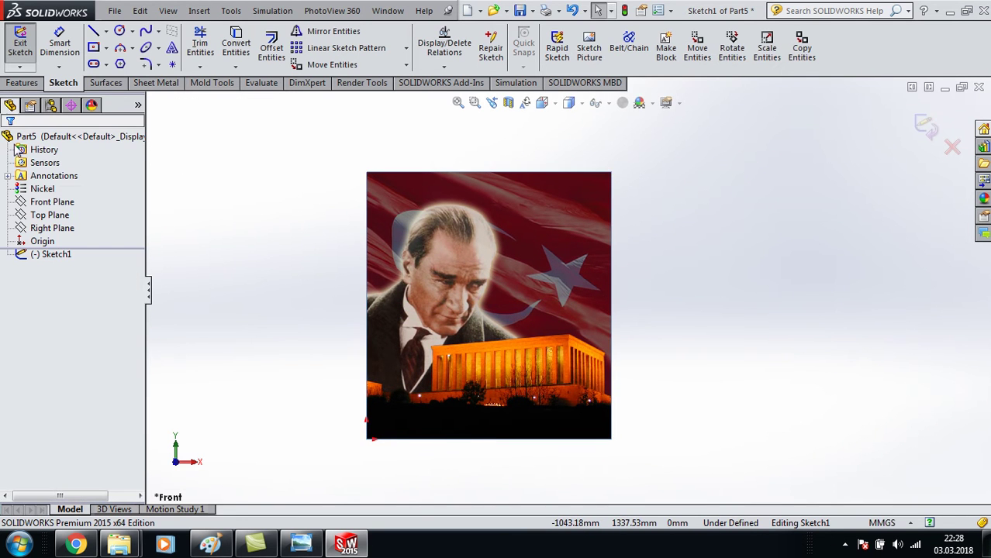
click(926, 126)
click(873, 217)
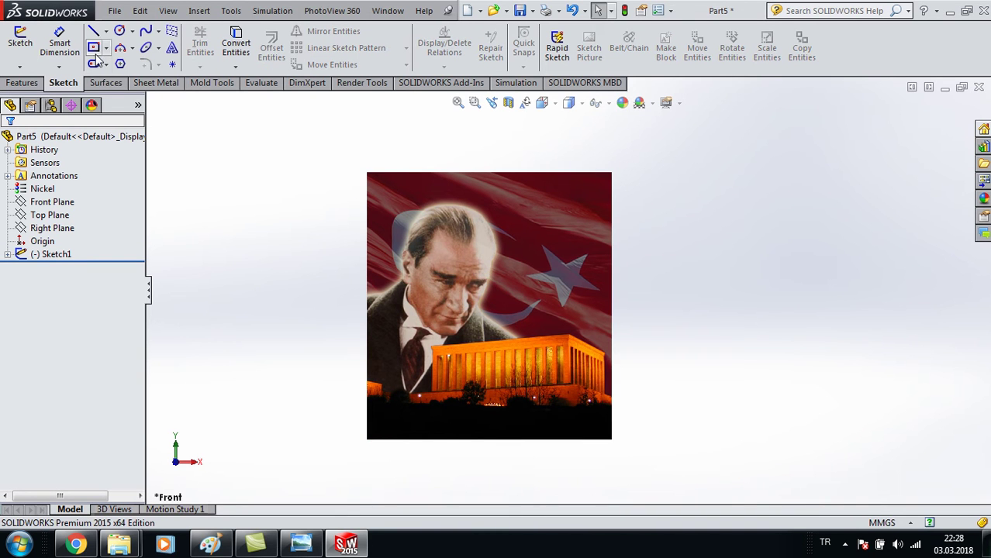
Draw a corner rectangle on the Front Plane from the origin to 1165.65, 1282.05 mm
click(66, 202)
click(93, 47)
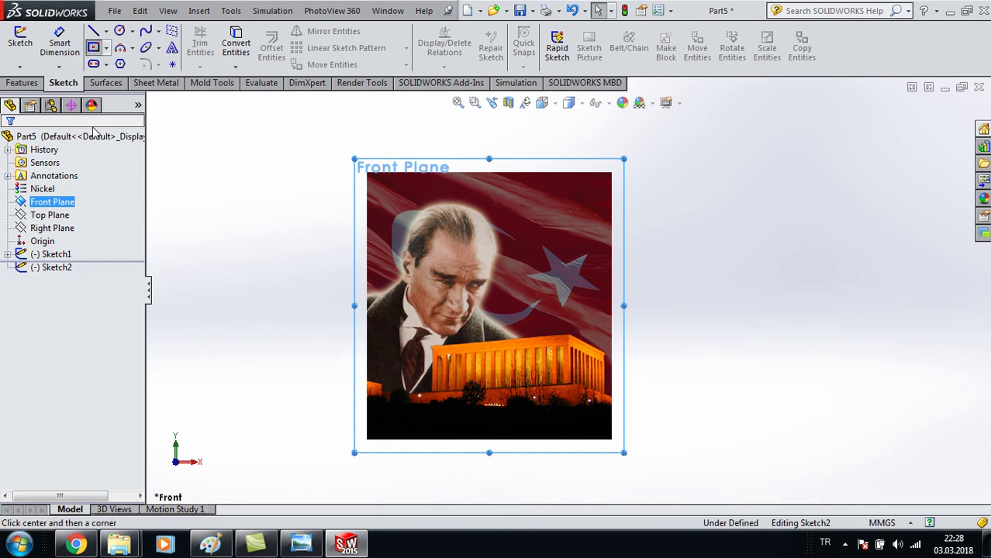
click(30, 193)
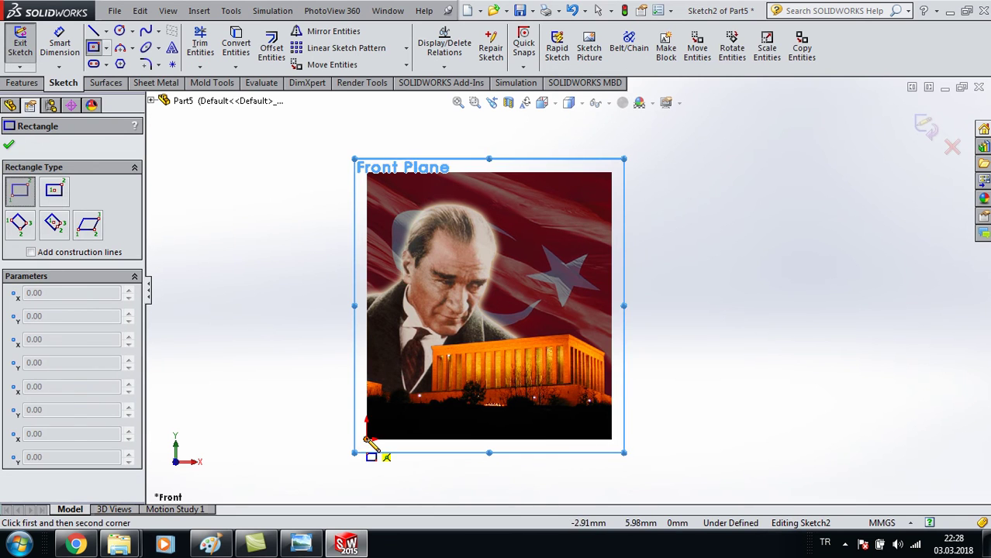
click(612, 173)
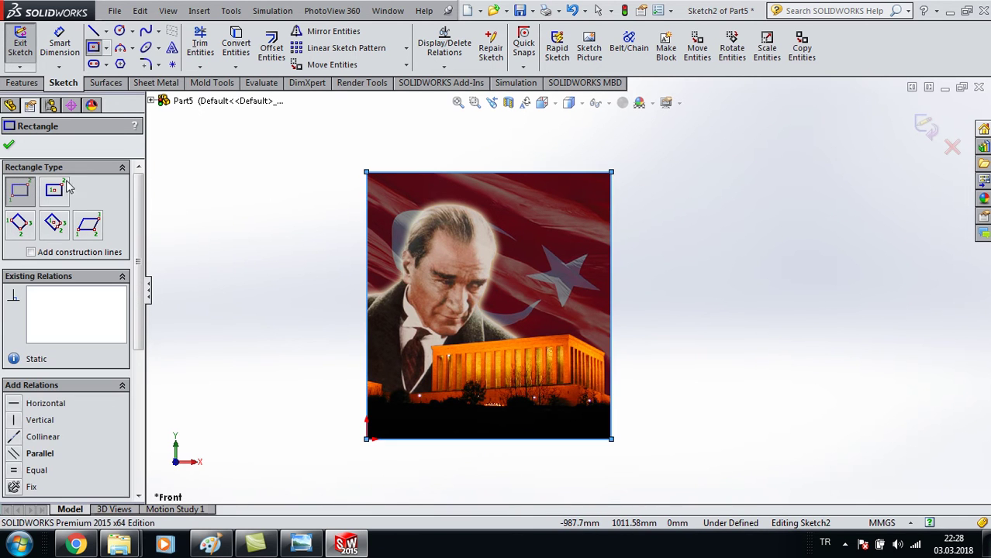
click(23, 83)
Extrude the rectangle 20 mm in Direction 1 and 20 mm in Direction 2 as a thin feature
click(26, 46)
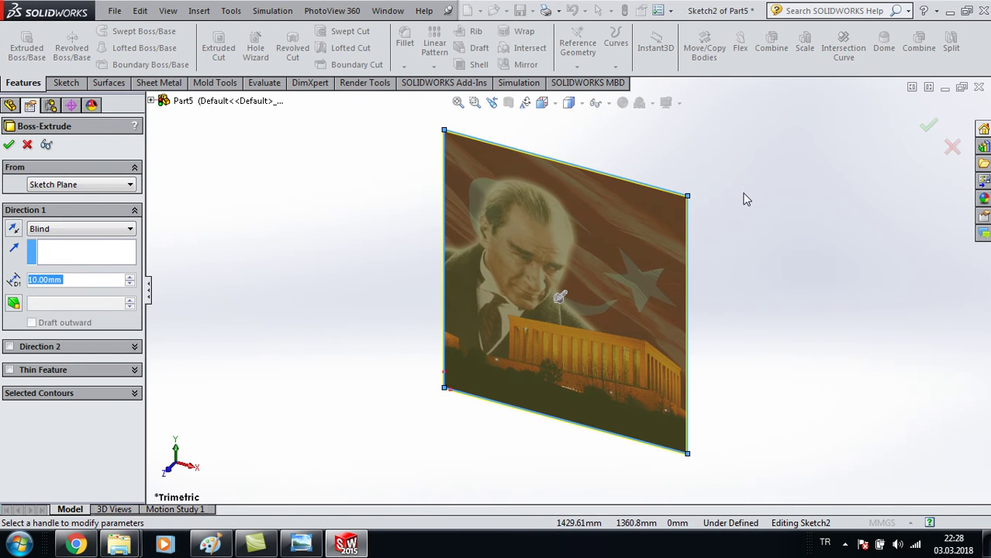
click(130, 279)
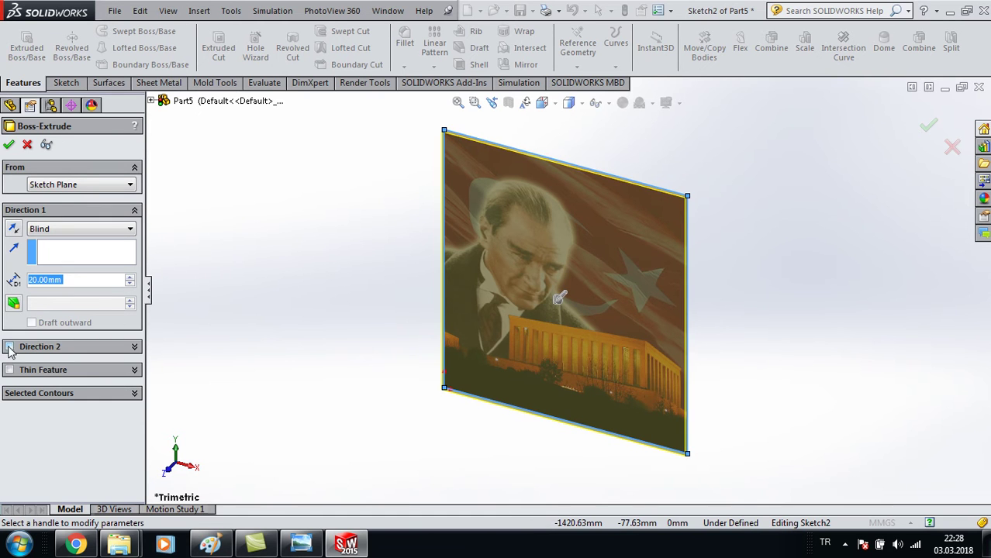
click(9, 348)
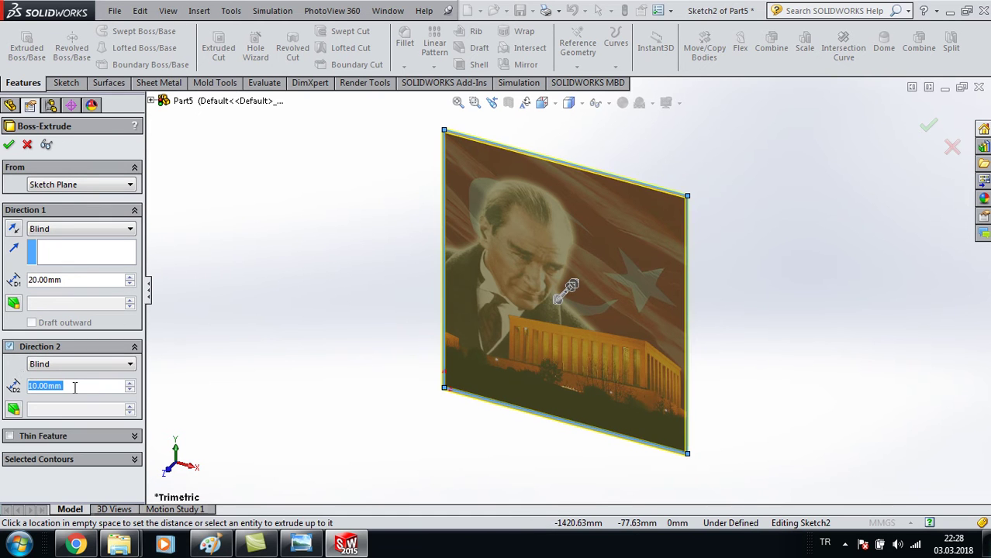
click(130, 385)
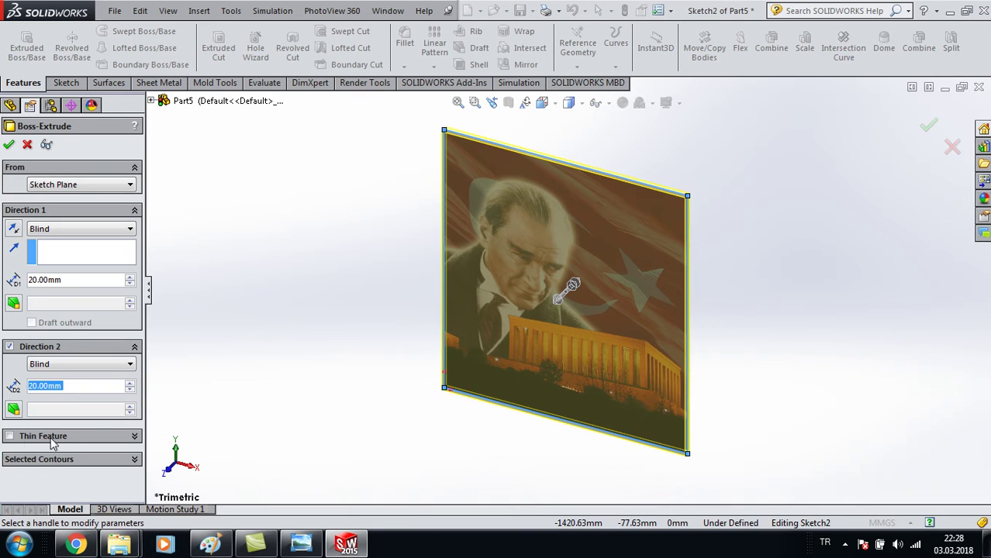
click(9, 437)
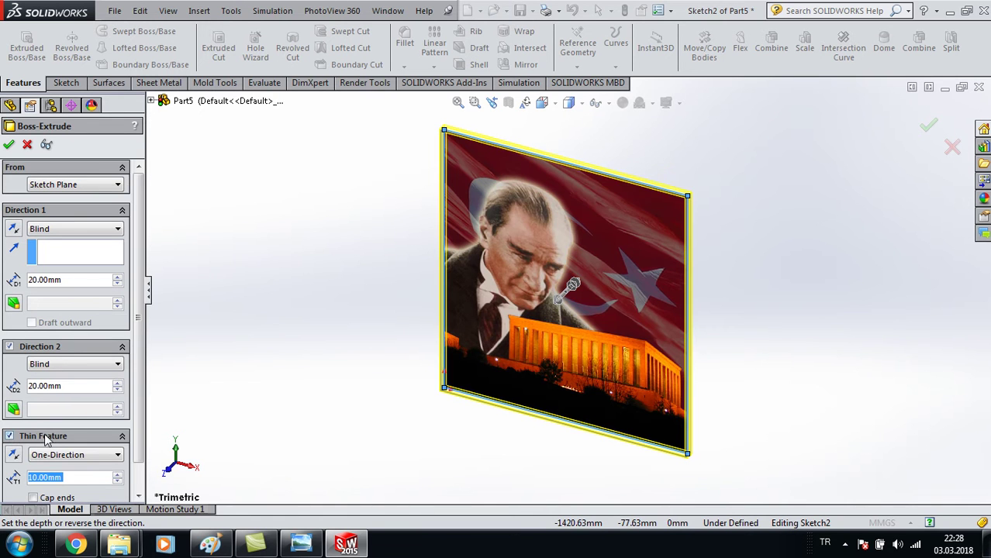
scroll(124, 450, down, 1)
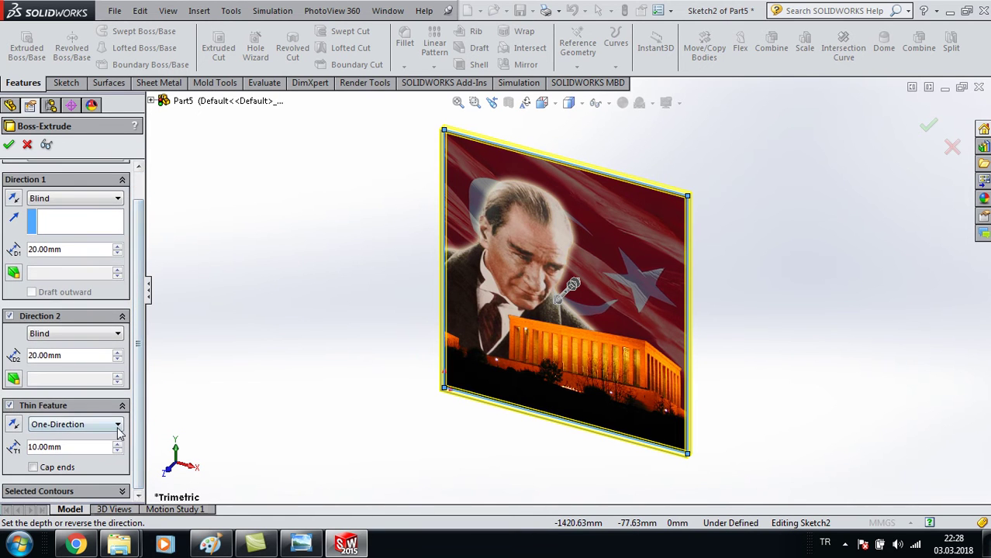
click(117, 445)
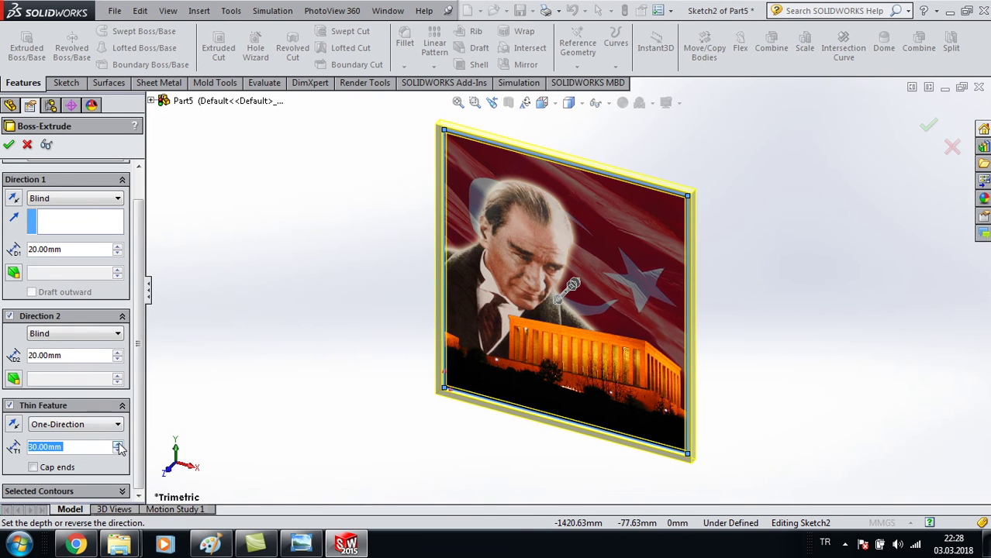
click(117, 445)
click(117, 446)
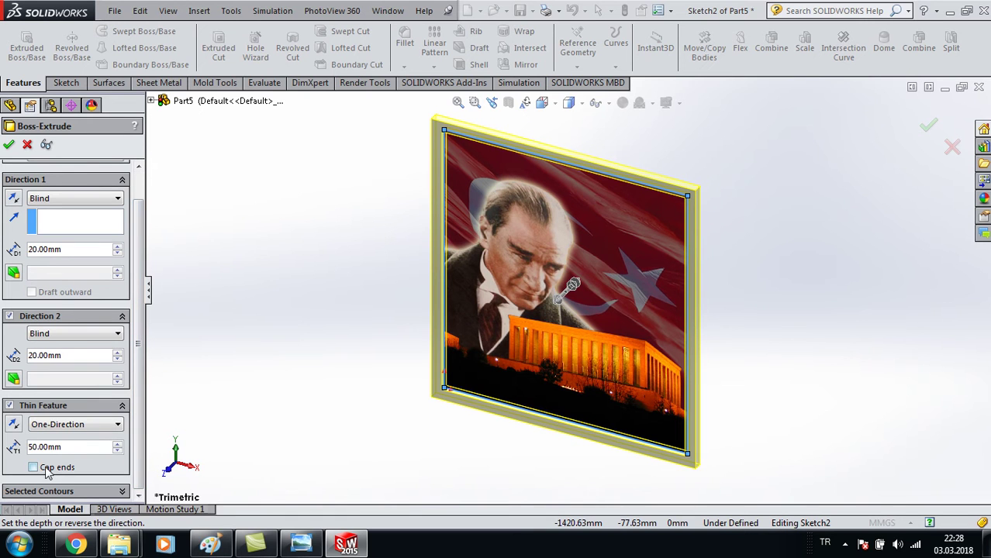
Make the thin wall two-direction, 80 mm and 10 mm thick, without end caps, and accept
click(115, 426)
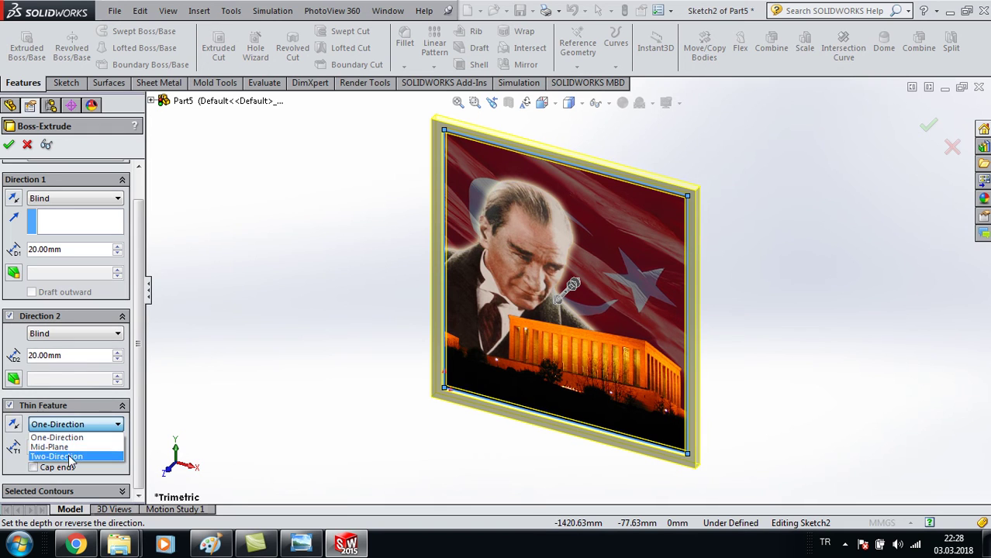
click(116, 456)
click(117, 447)
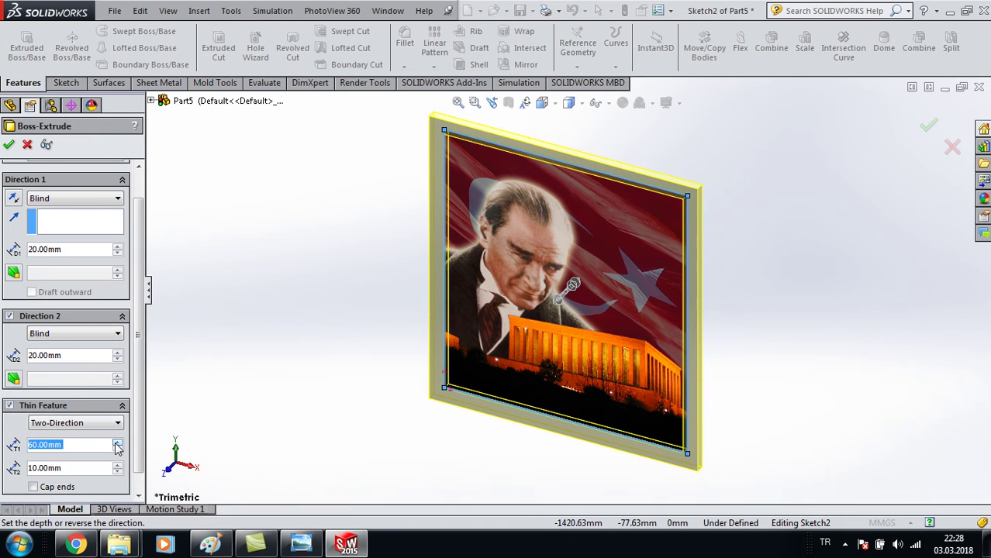
click(118, 447)
click(117, 447)
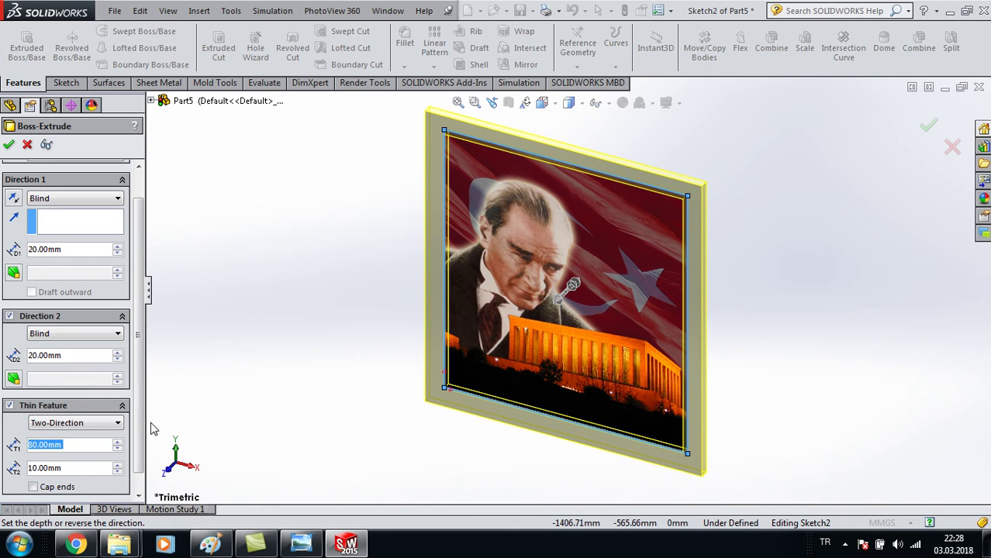
scroll(140, 411, down, 1)
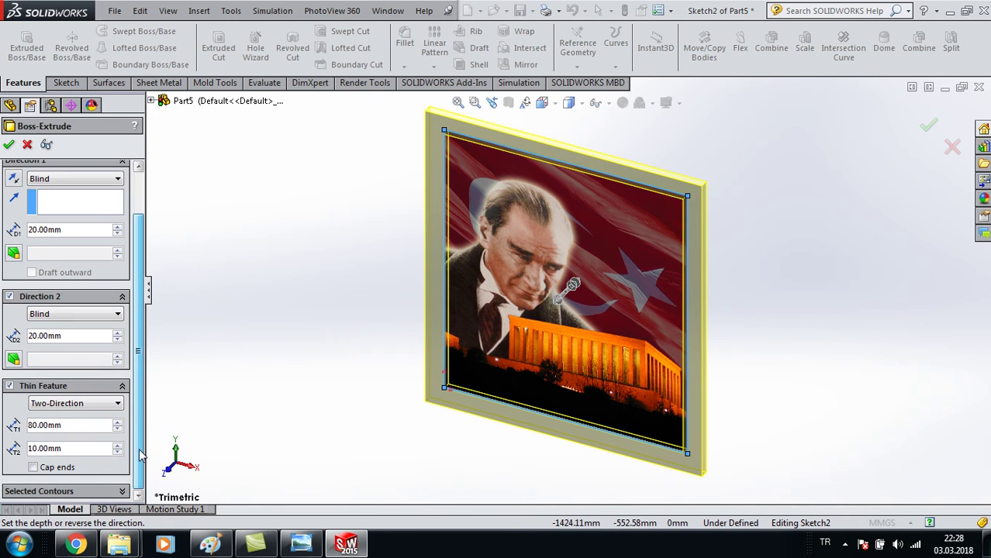
click(33, 468)
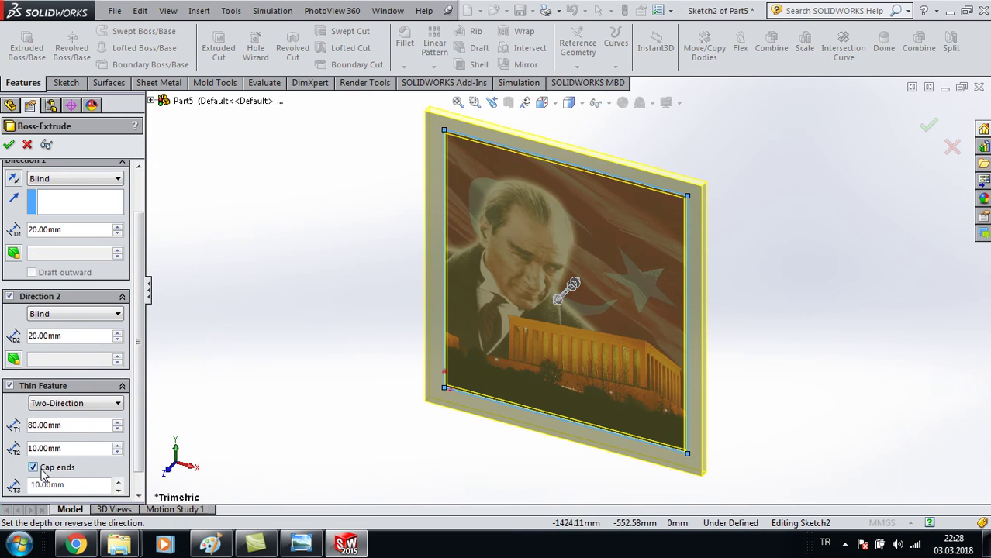
click(33, 469)
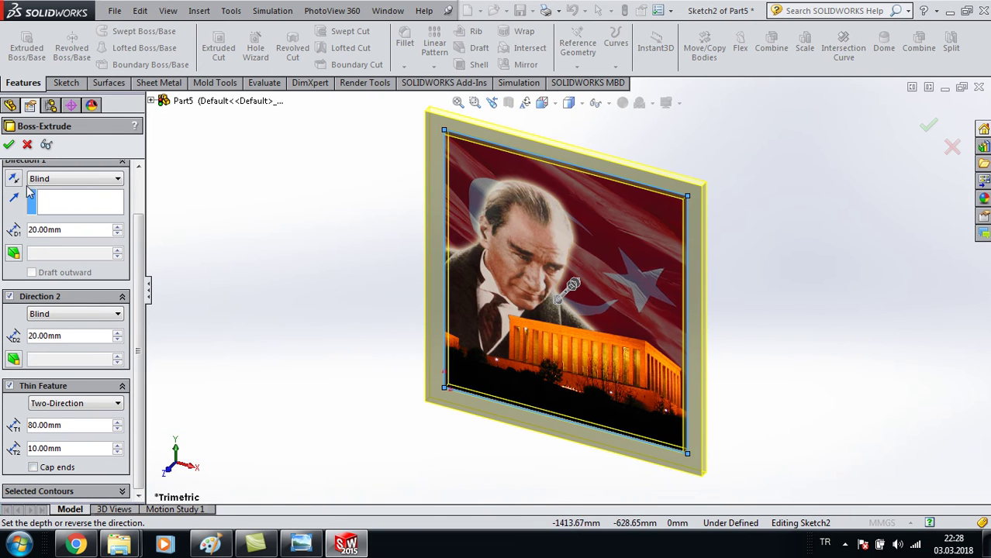
click(9, 146)
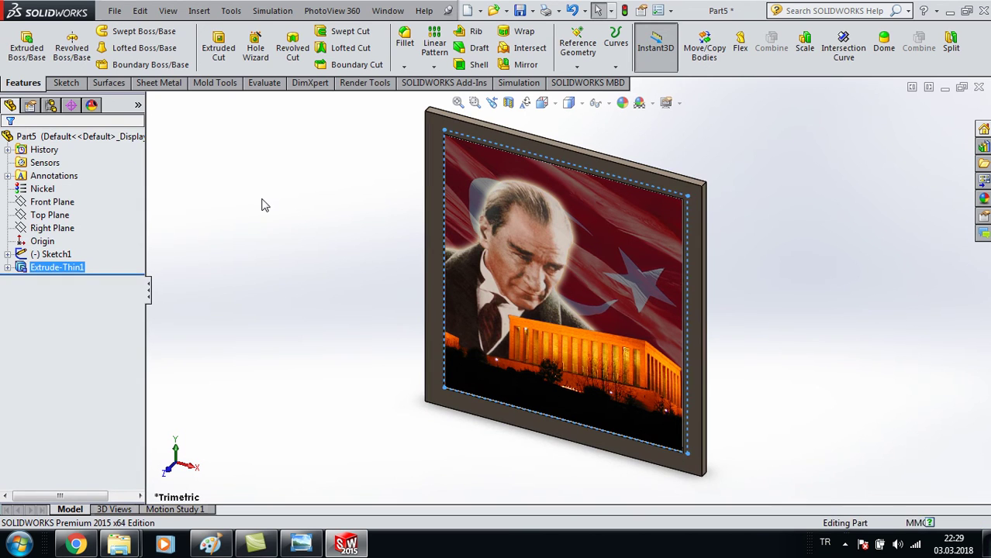
Change the part material from Nickel to Plain Carbon Steel (Sade Karbon Çeliği)
right_click(49, 193)
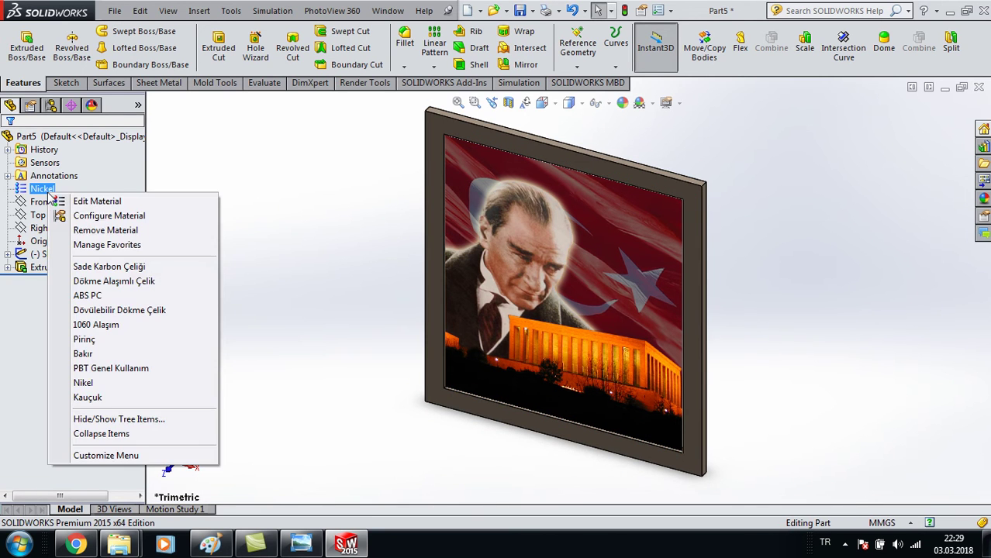
click(122, 266)
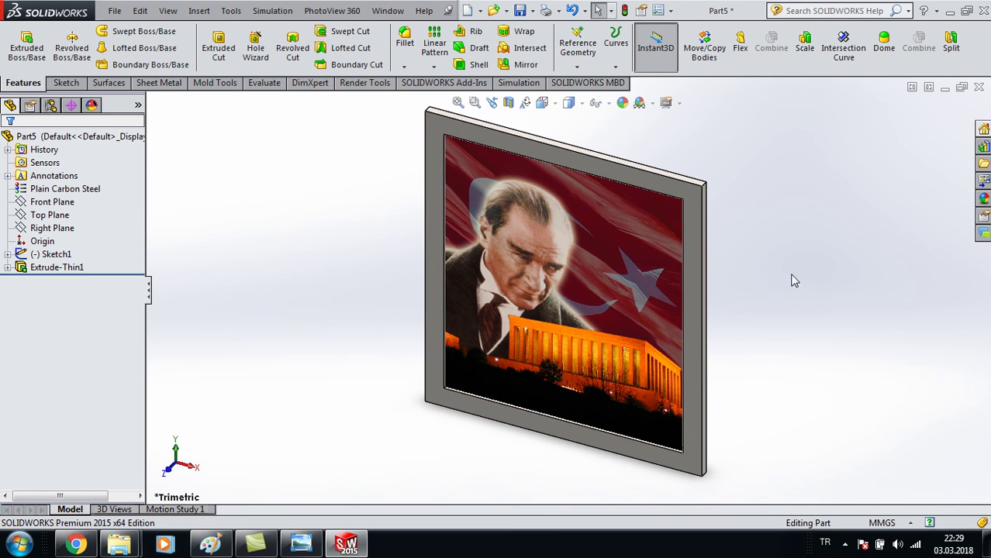
scroll(776, 313, down, 2)
Open Sketch3 on the frame's front face, viewed Normal To, and convert its edges
click(665, 304)
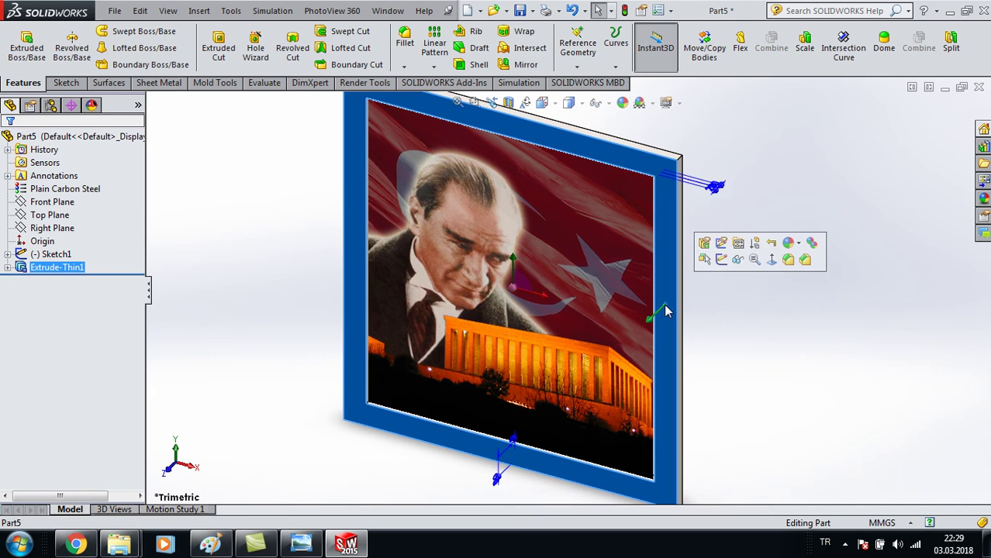
click(772, 261)
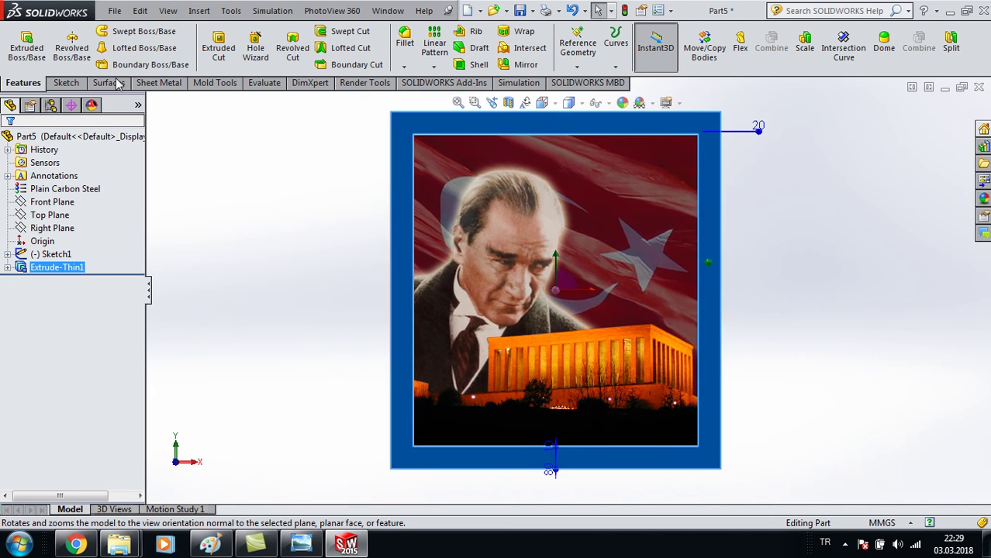
click(76, 83)
click(20, 42)
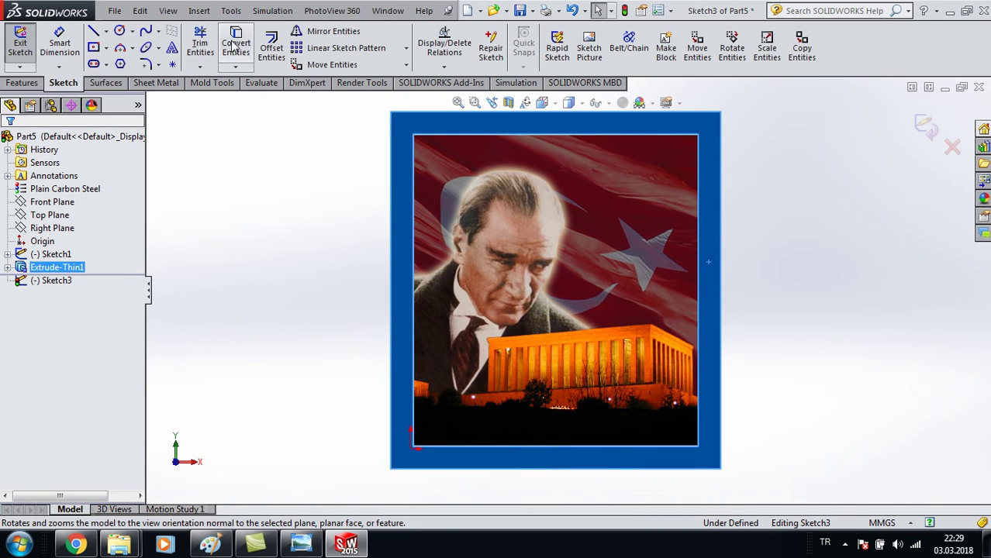
click(236, 43)
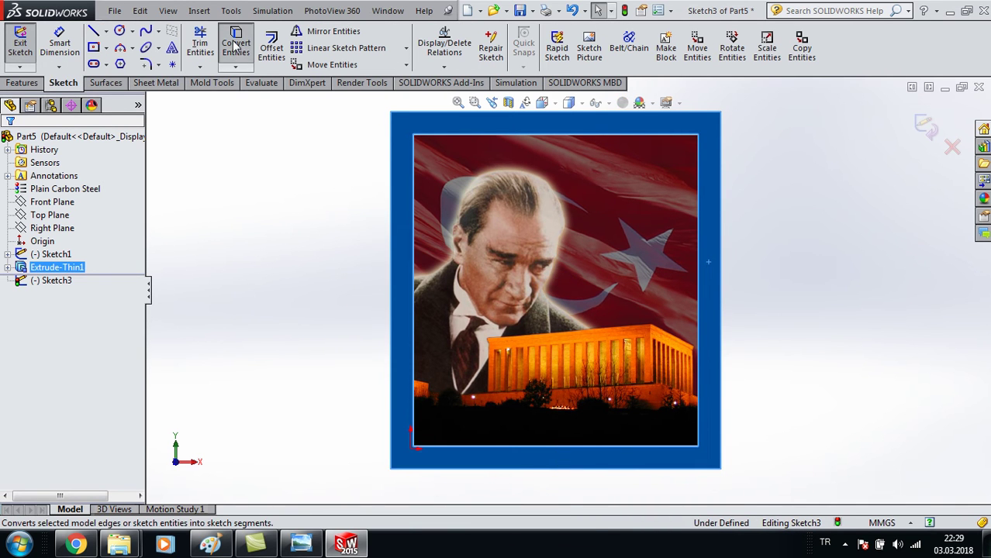
Convert the opening's left, top, right and bottom inner edges into Sketch3
click(412, 175)
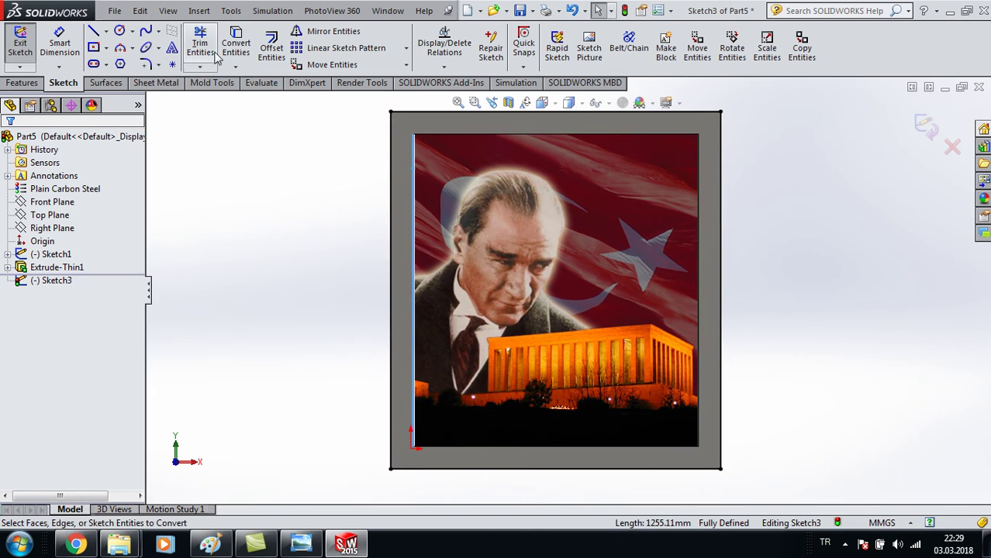
click(525, 131)
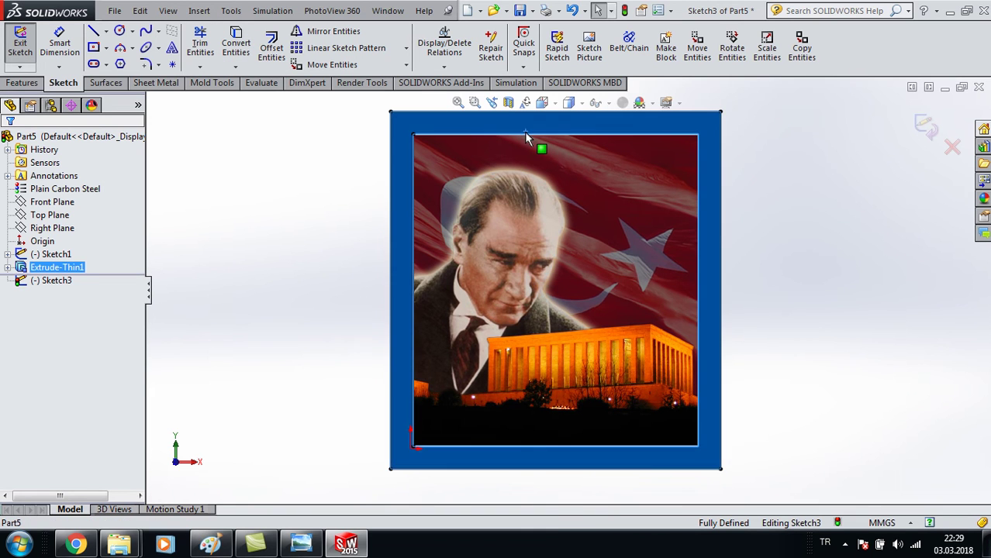
click(525, 139)
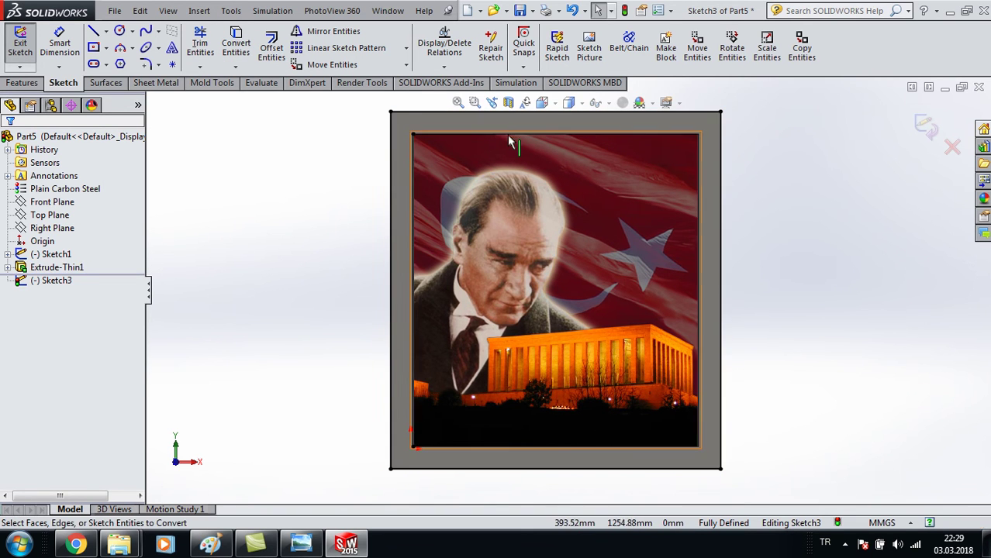
click(238, 41)
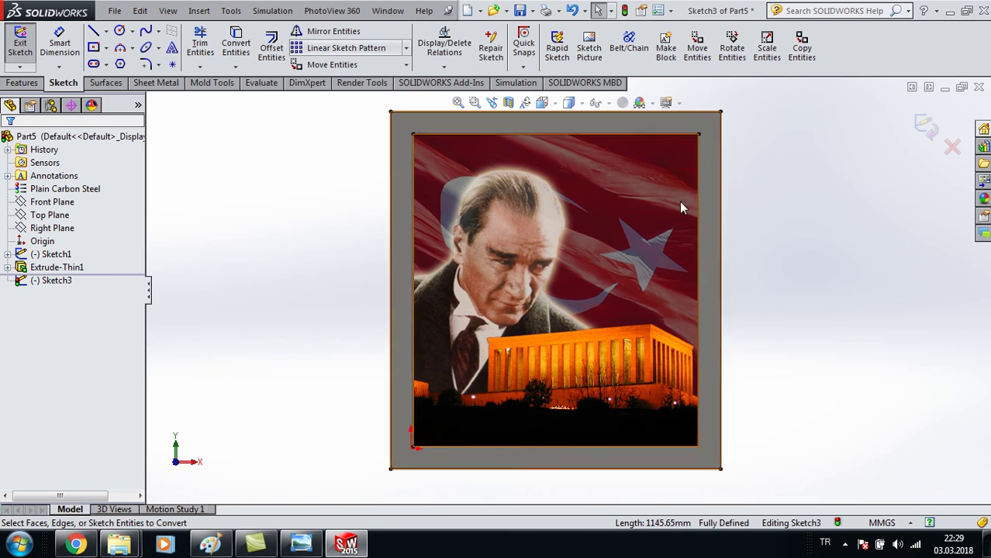
click(697, 244)
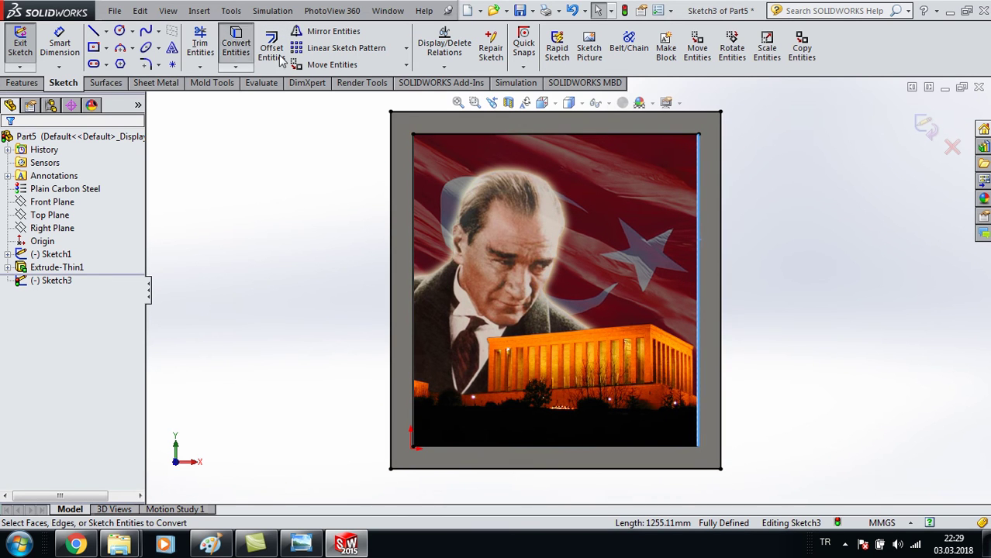
click(556, 449)
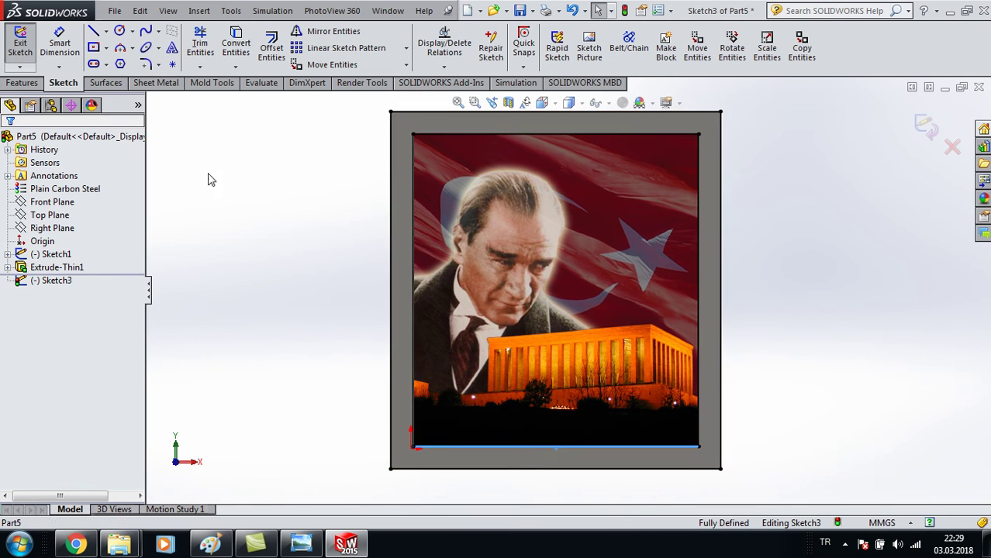
click(237, 42)
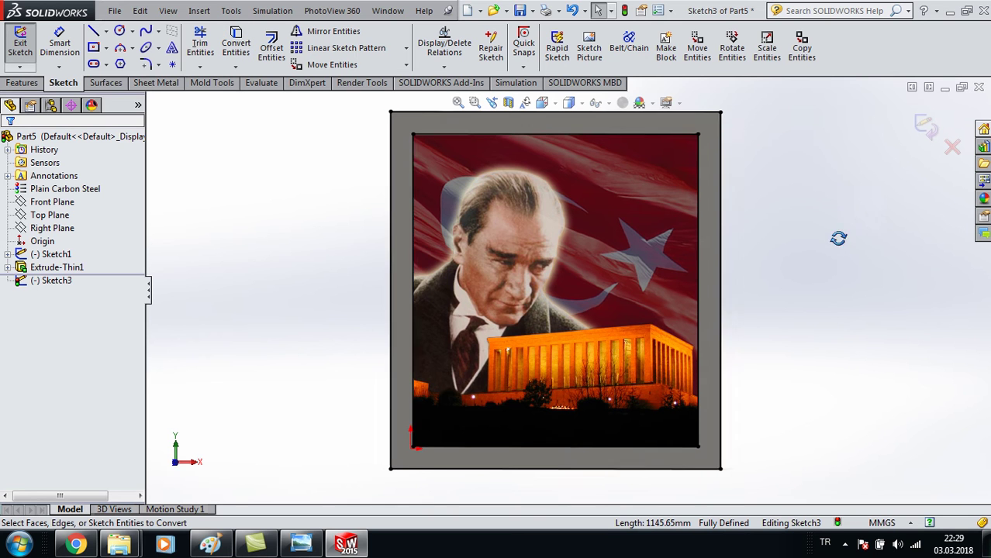
middle_drag(839, 237, 789, 290)
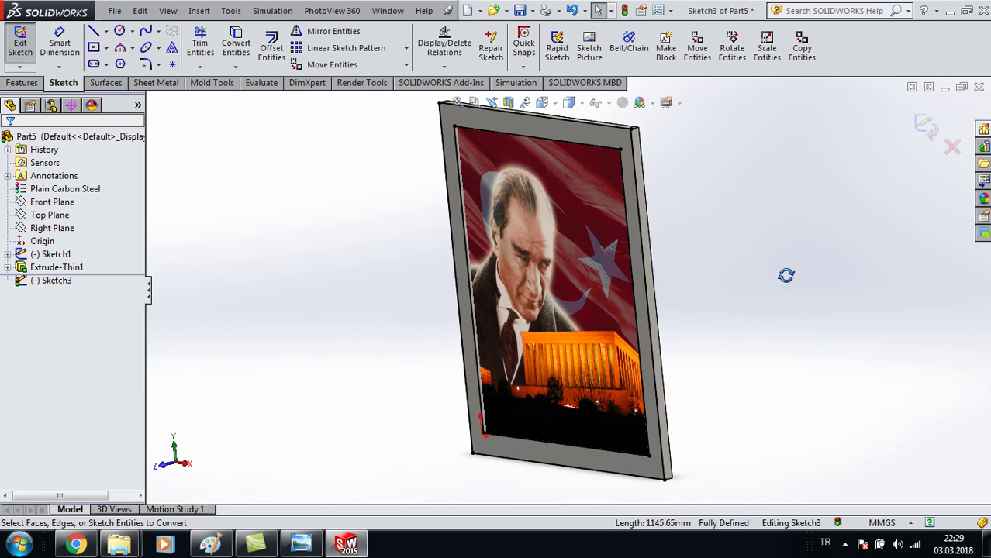
Extrude Sketch3 with draft enabled, settling the depth at 10 mm and draft around 69°
click(22, 82)
click(26, 47)
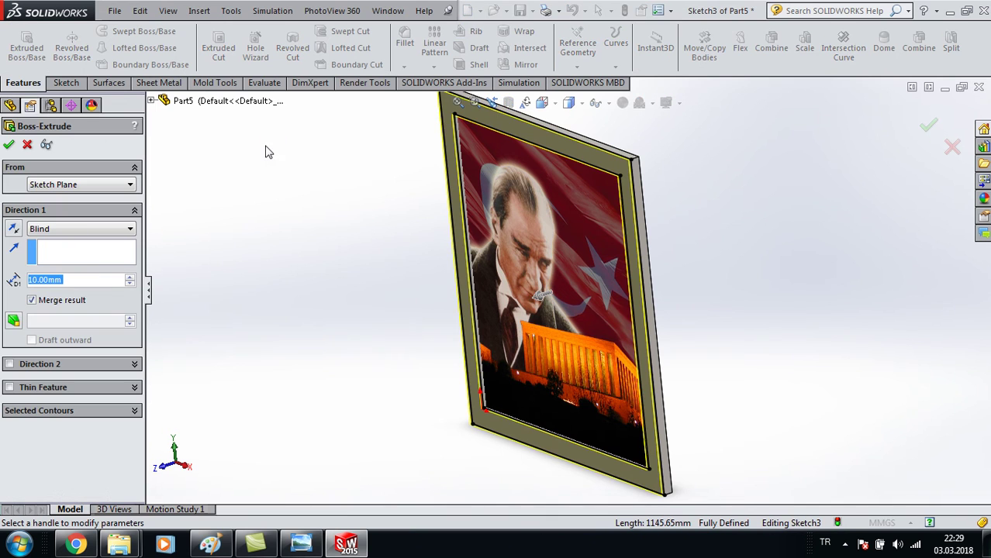
click(14, 321)
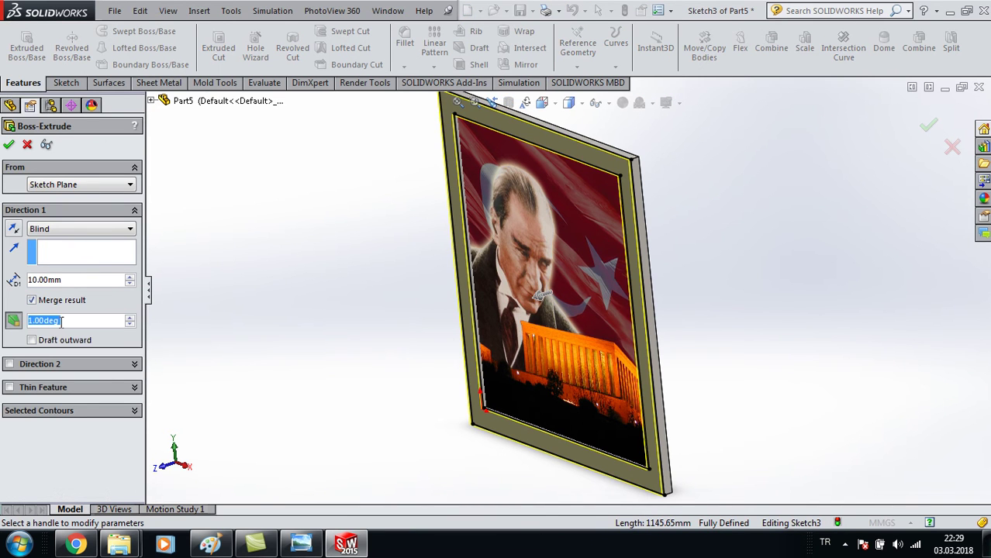
click(131, 282)
click(131, 282)
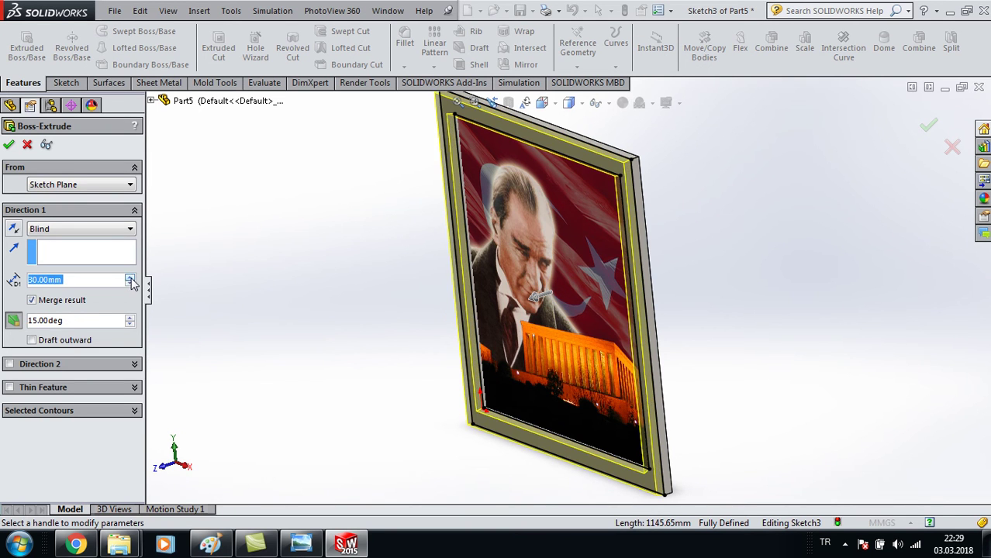
click(130, 318)
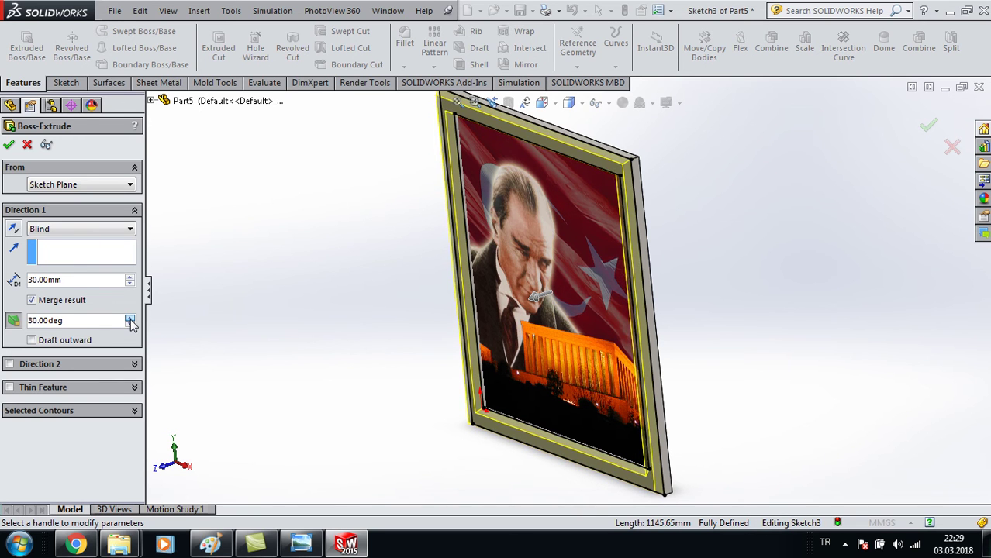
drag(131, 323, 133, 298)
click(130, 285)
click(131, 285)
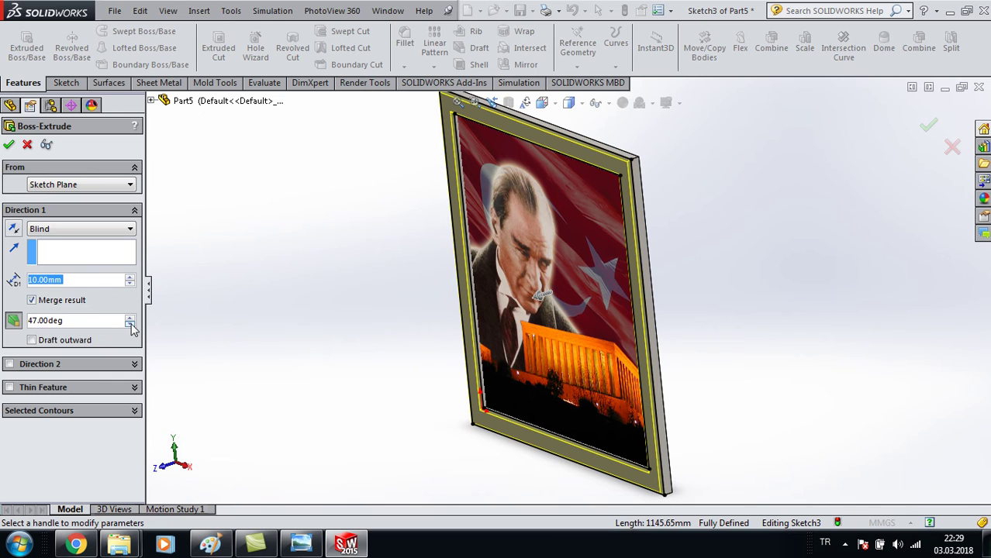
drag(130, 318, 131, 321)
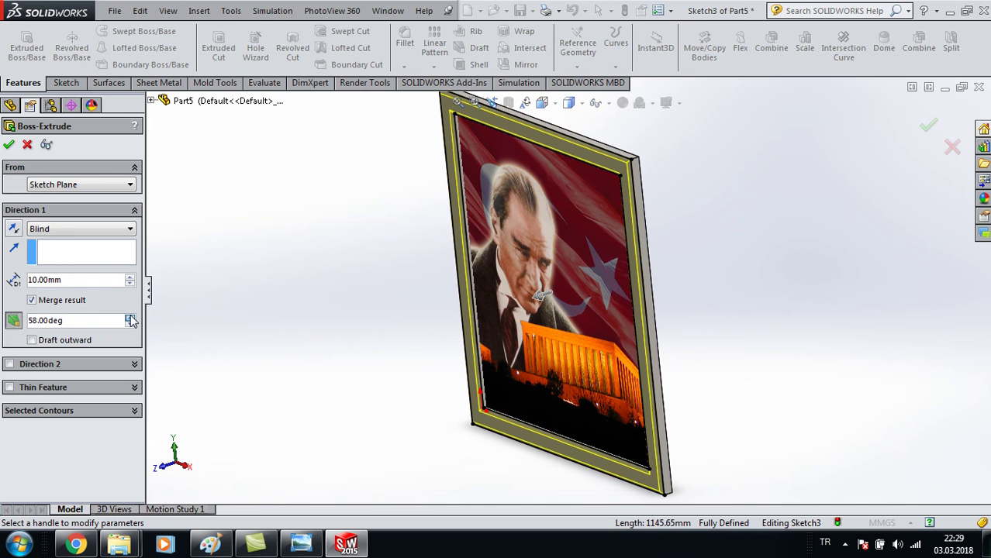
click(130, 318)
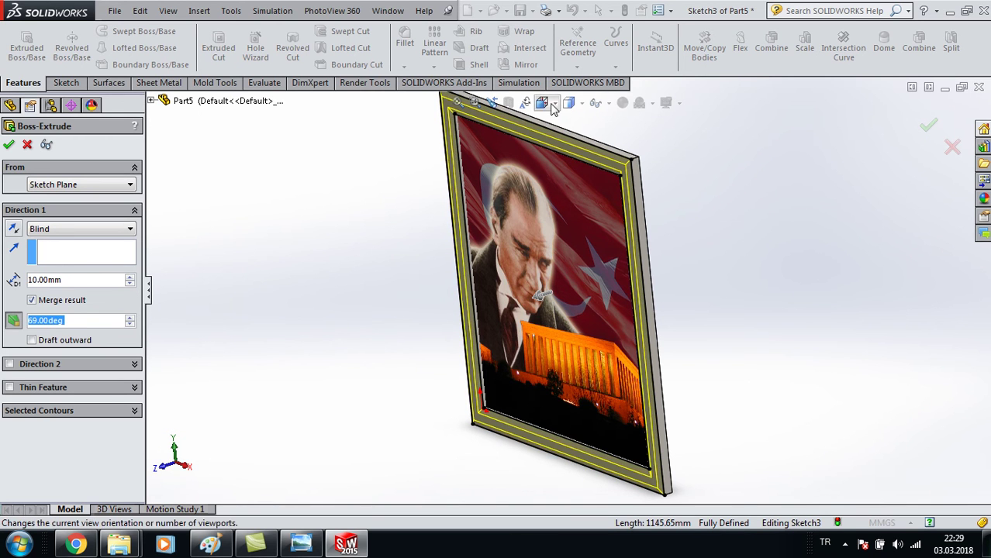
View the frame from the front, raise the draft to 79°, and confirm the extrusion
click(543, 103)
click(562, 158)
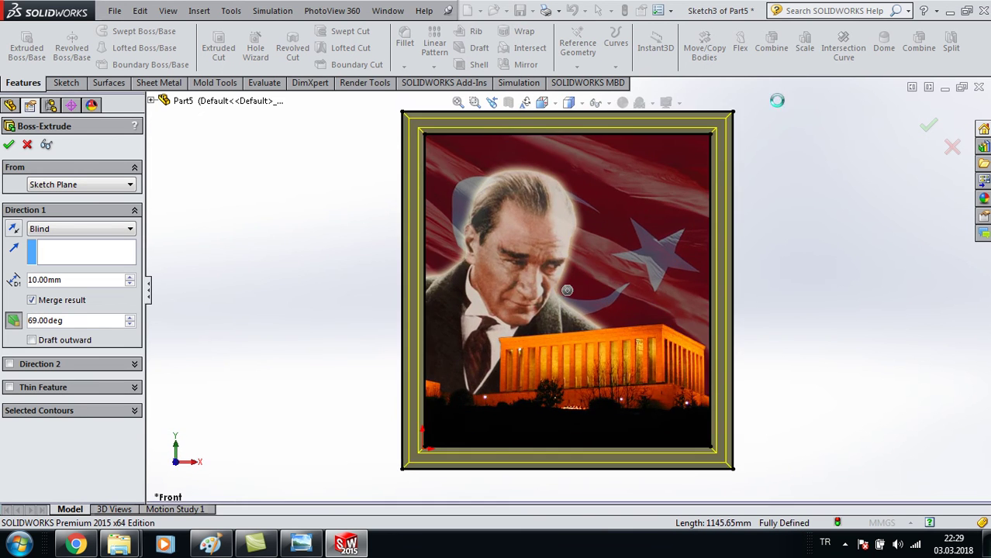
scroll(500, 291, down, 3)
scroll(500, 291, down, 3)
drag(130, 320, 134, 324)
click(132, 323)
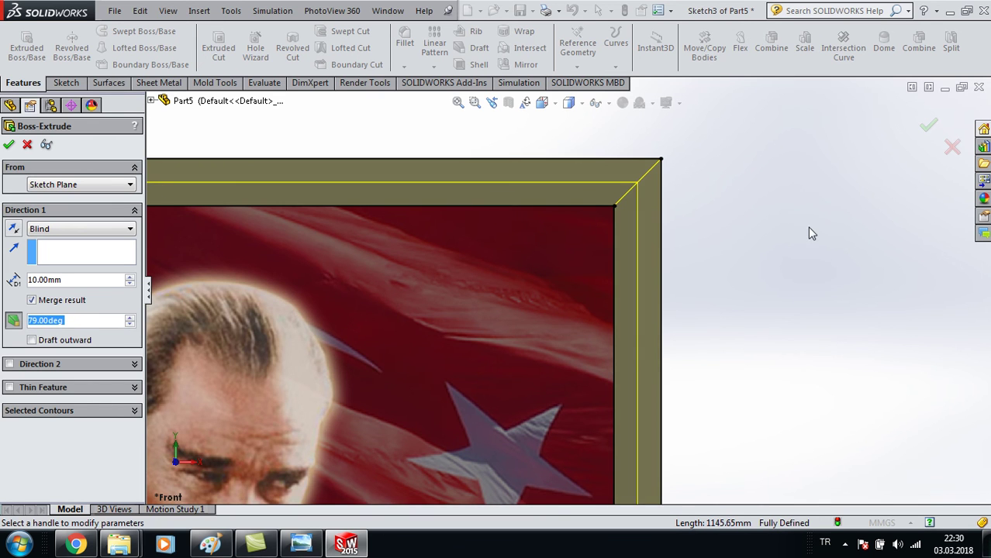
key(f)
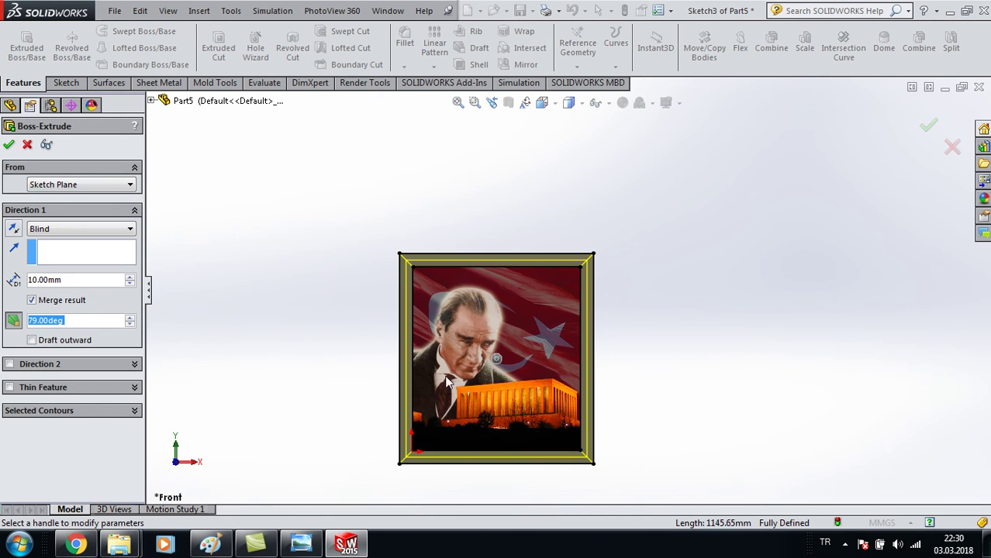
click(8, 144)
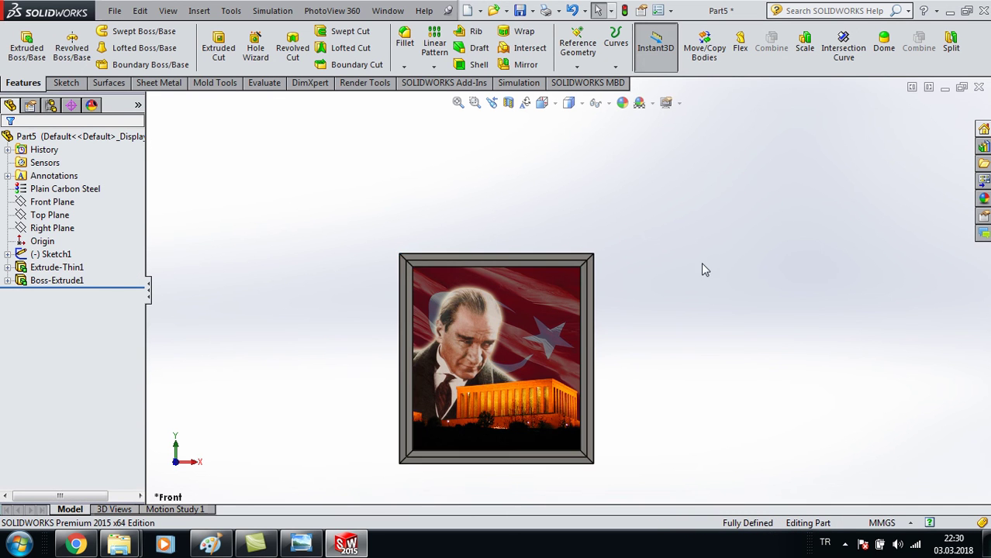
Orbit around to the frame's back face and set it Normal To the screen
middle_drag(704, 269, 514, 315)
scroll(515, 318, up, 3)
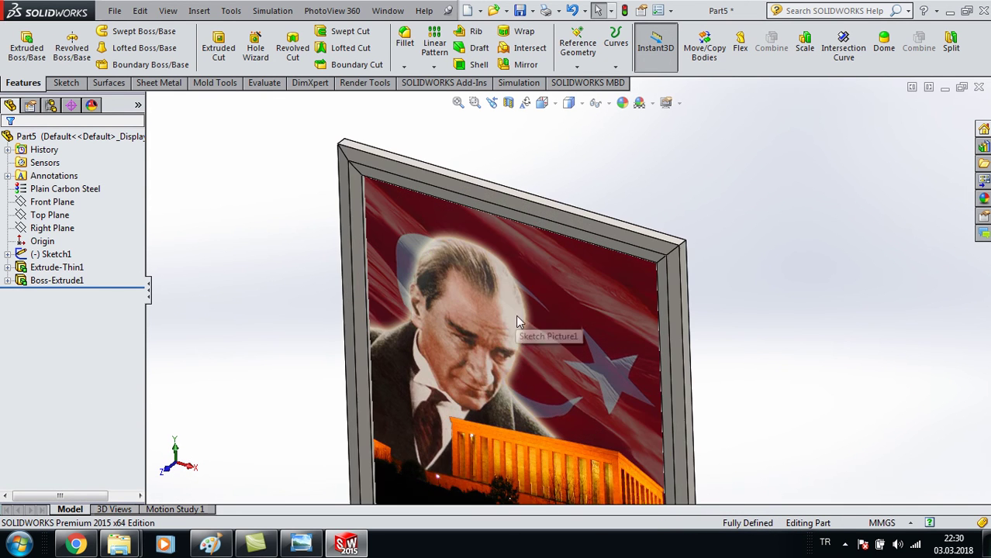
mouse_move(750, 249)
middle_down()
mouse_move(743, 287)
mouse_move(633, 269)
mouse_move(667, 280)
mouse_move(725, 270)
mouse_move(761, 226)
mouse_move(714, 241)
mouse_move(693, 233)
middle_up()
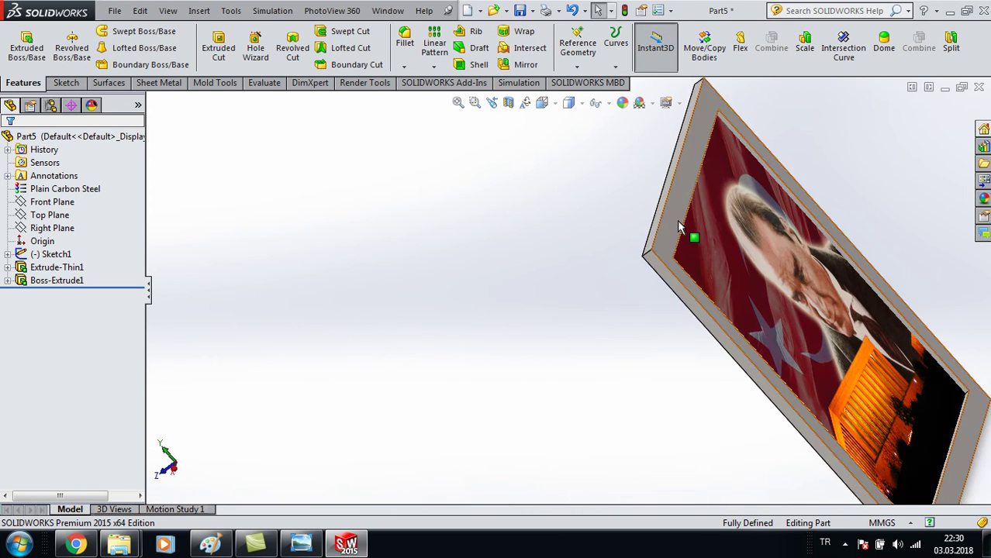
click(693, 232)
click(785, 171)
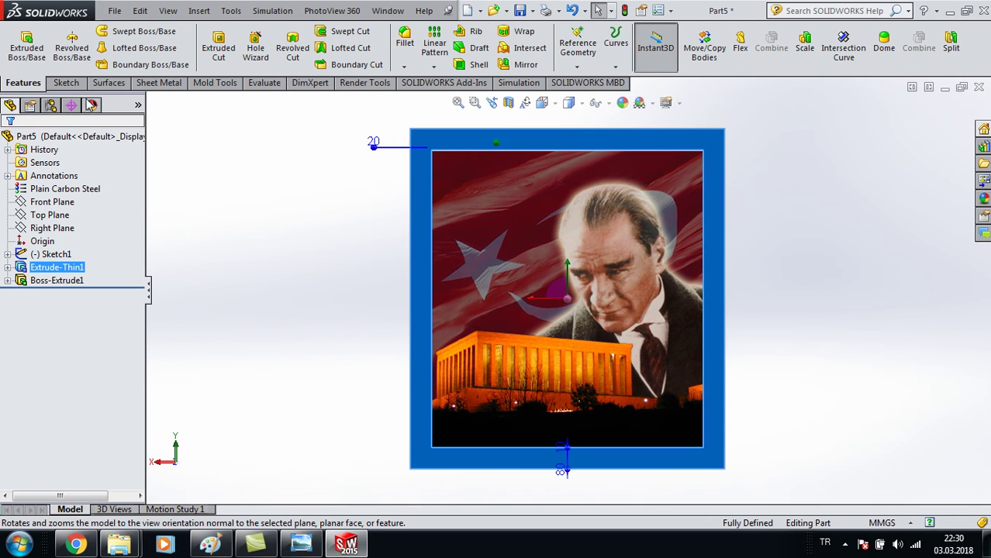
Sketch a corner rectangle across the whole back face and start a 10 mm Boss-Extrude of it
click(66, 82)
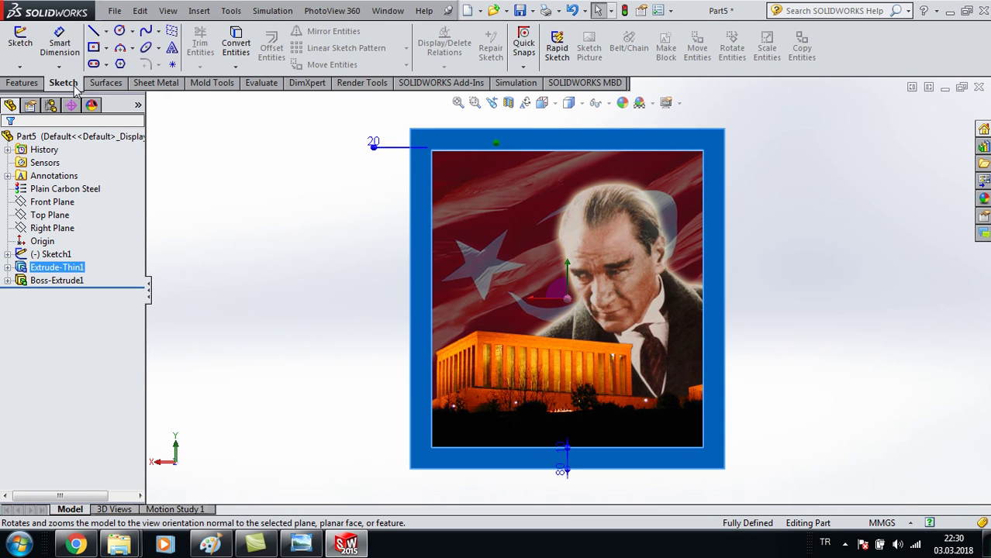
click(19, 38)
click(93, 47)
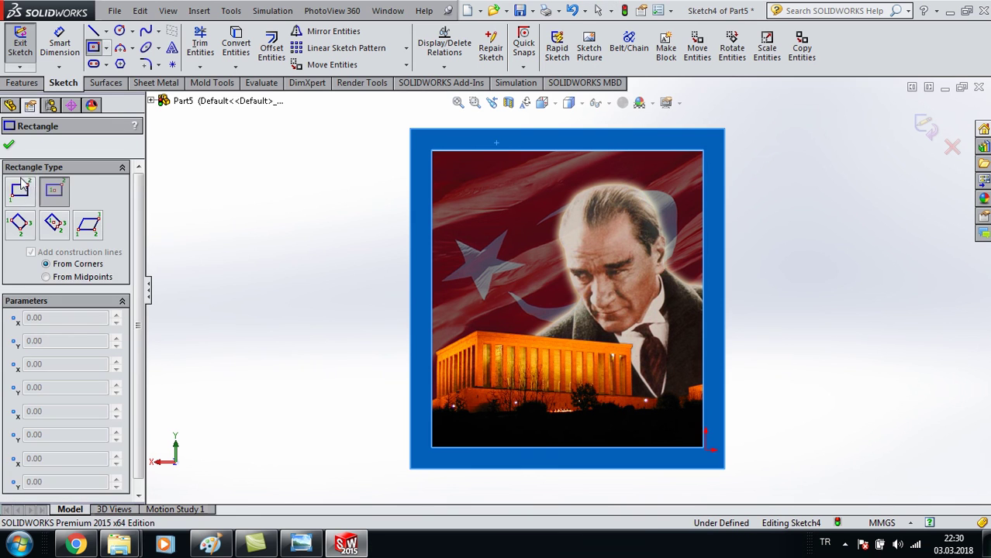
click(20, 189)
click(411, 130)
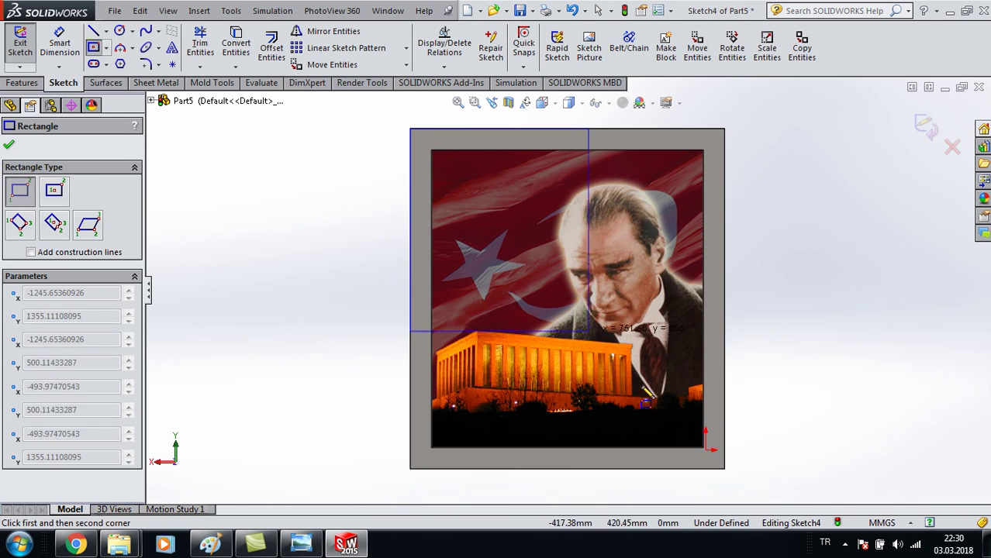
click(726, 469)
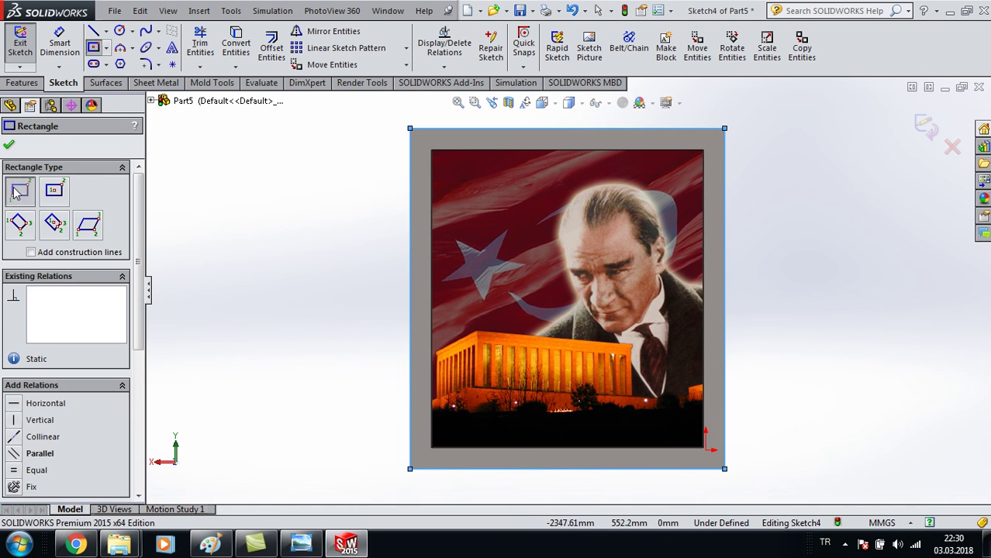
click(21, 83)
click(27, 47)
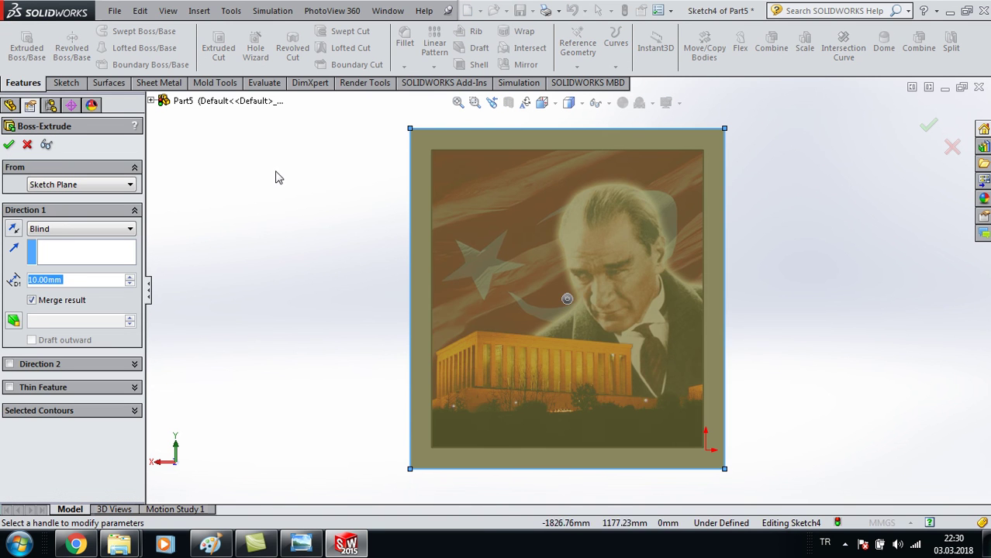
Confirm the 10 mm back plate extrusion as Boss-Extrude2, checking it from behind
middle_drag(288, 176, 338, 226)
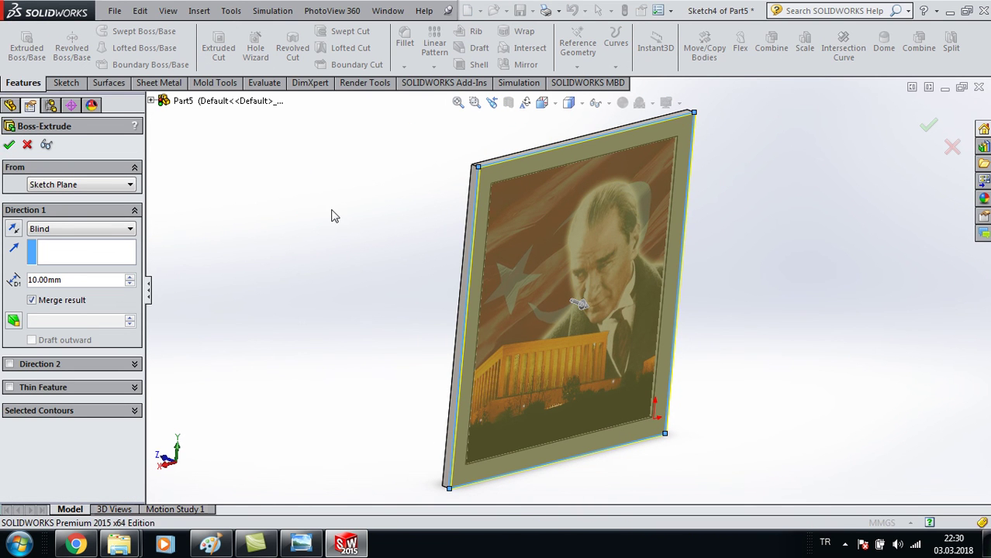
key(Return)
mouse_move(372, 210)
middle_down()
mouse_move(482, 186)
mouse_move(693, 268)
middle_up()
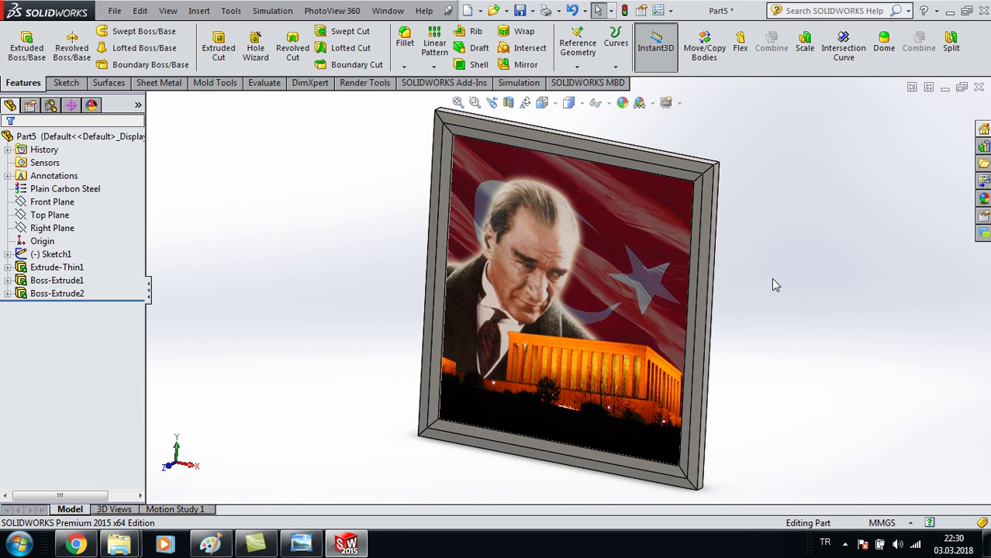
click(543, 102)
click(561, 139)
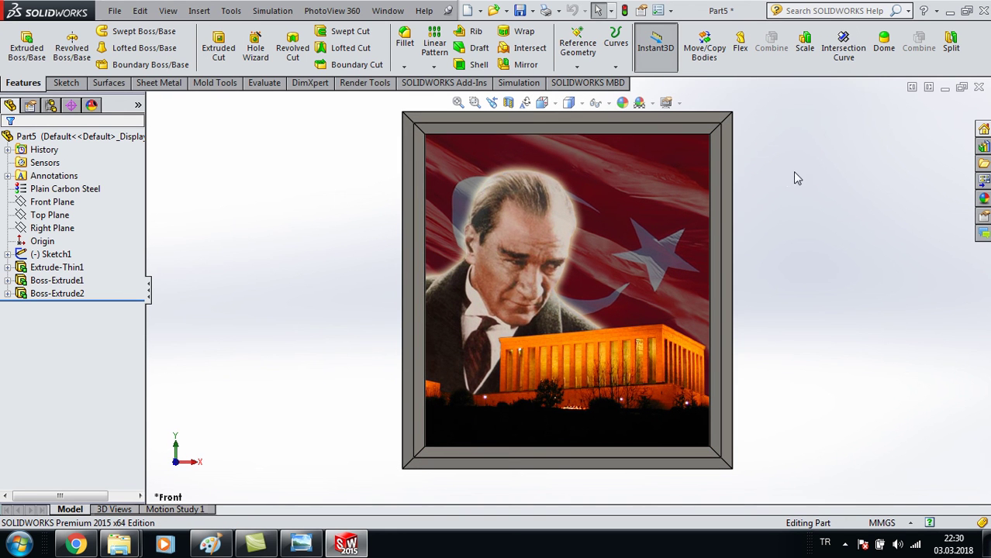
click(852, 547)
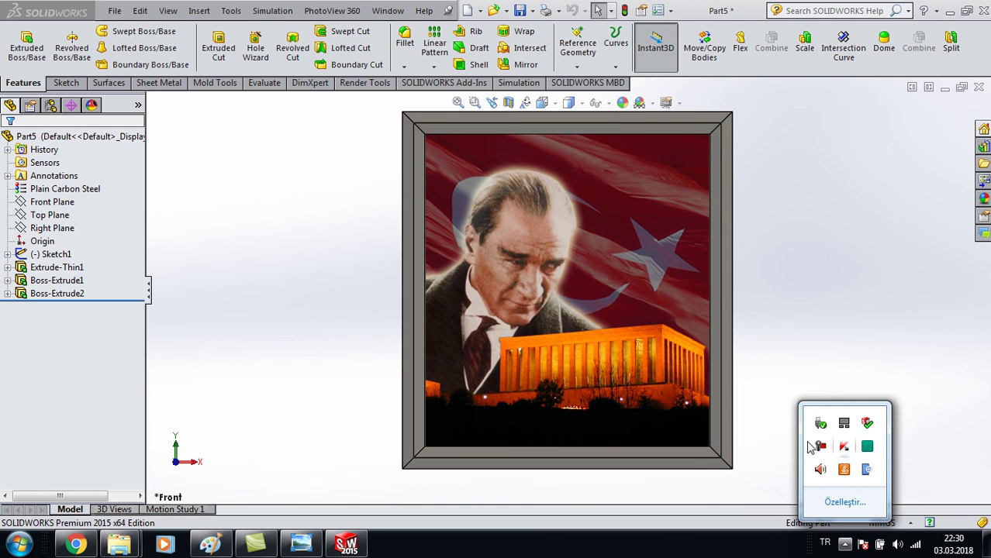